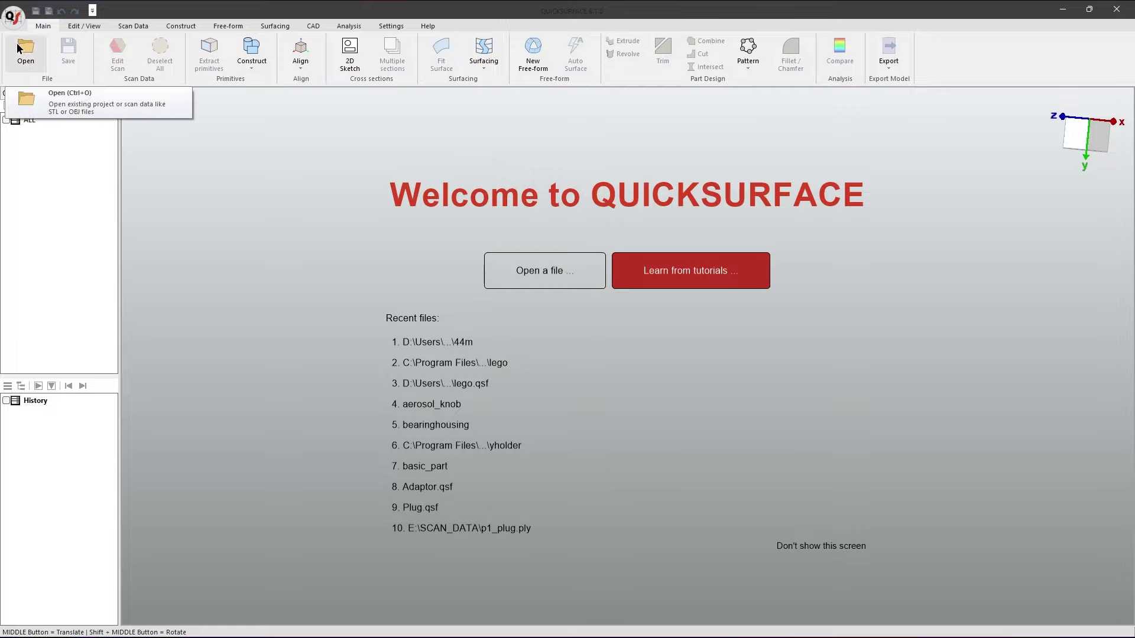
# Open the QS application menu, then close it again without choosing anything
pyautogui.click(13, 17)
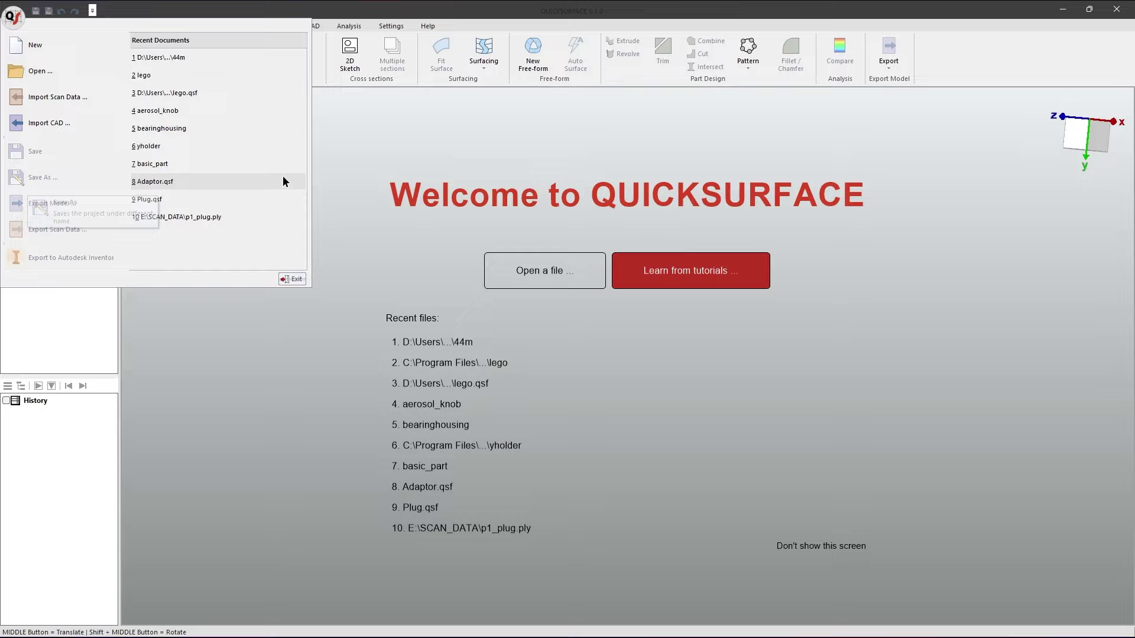
pyautogui.click(443, 162)
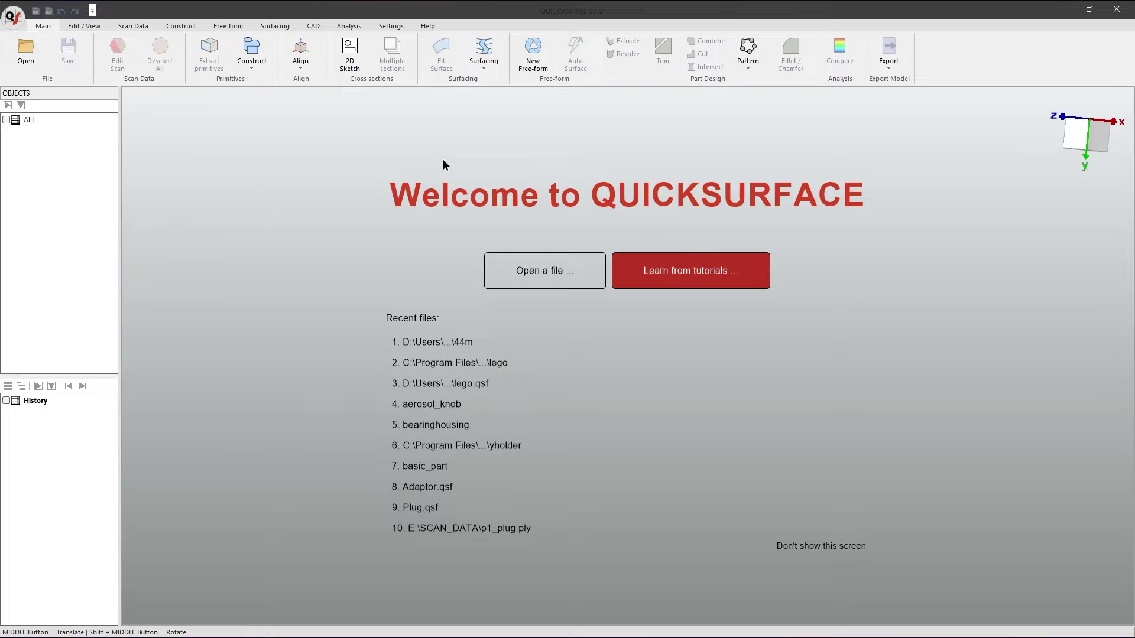
# Open the 44m scan file from Tutorial Files with Model Units set to millimetres
pyautogui.click(535, 266)
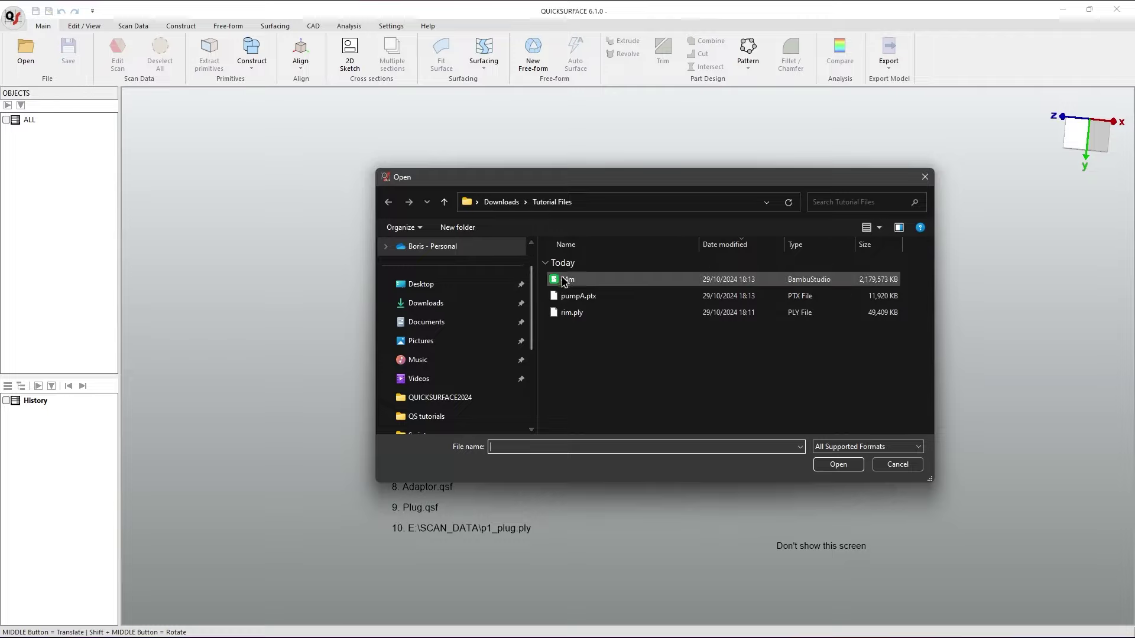
pyautogui.click(564, 280)
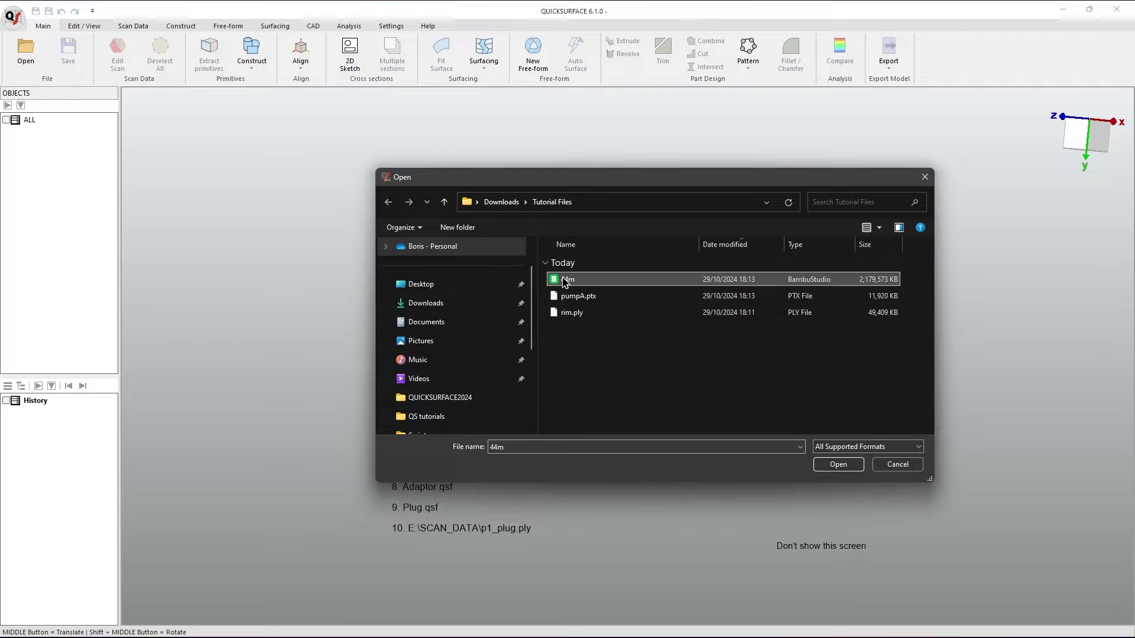
pyautogui.click(836, 464)
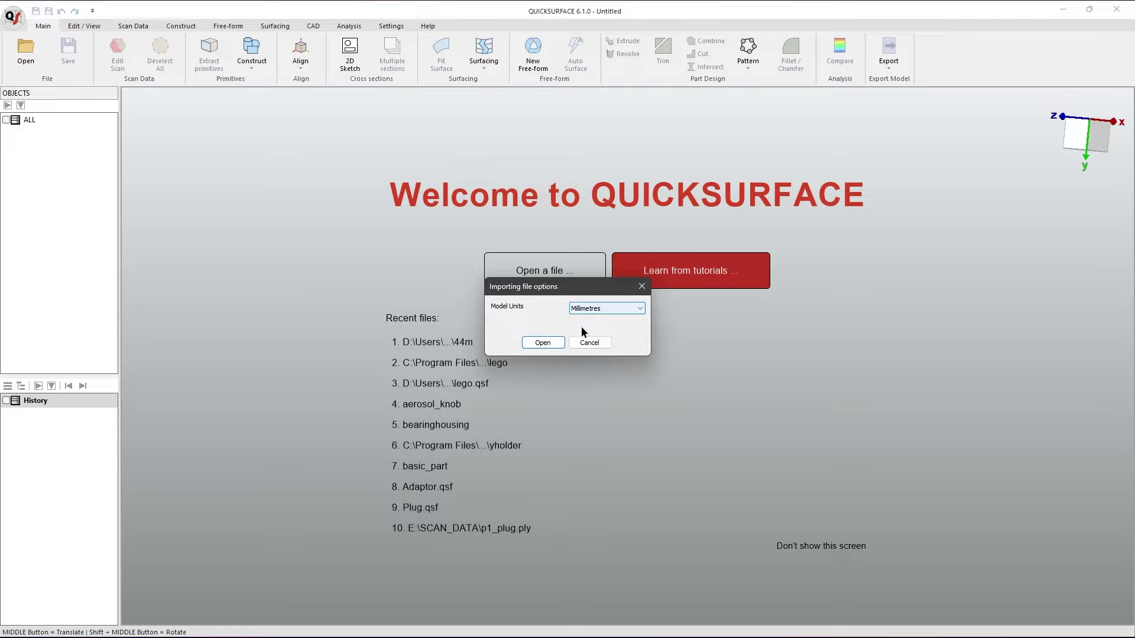
pyautogui.click(545, 345)
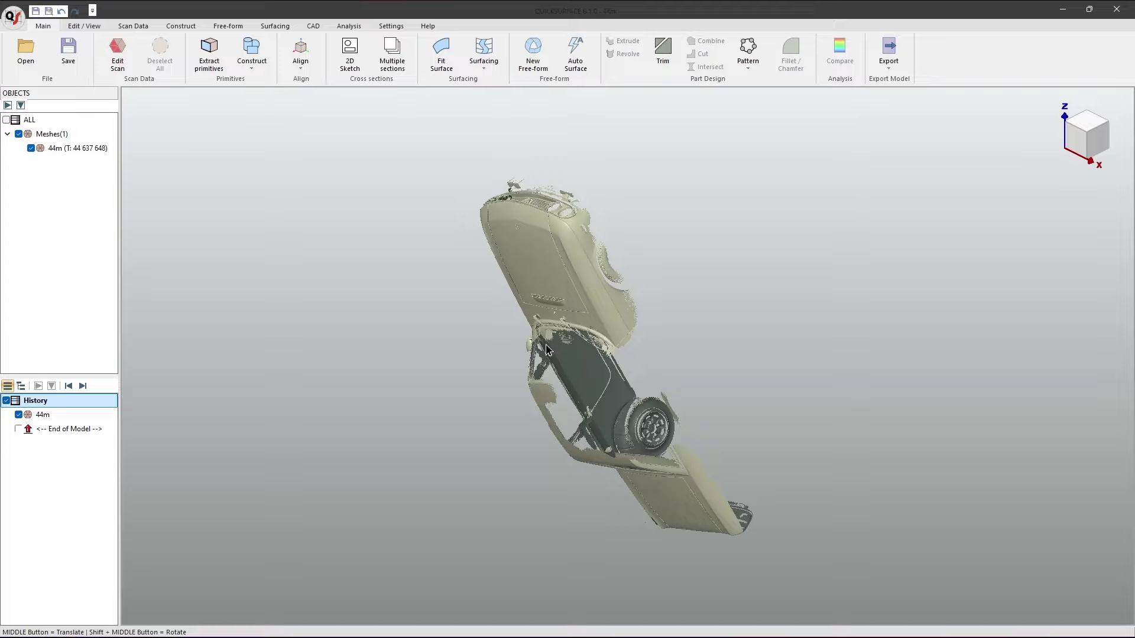
# Orbit the 44m car scan around to an oblique side view
pyautogui.keyDown('shift'); pyautogui.moveTo(546, 350); pyautogui.dragTo(722, 148, button='middle'); pyautogui.keyUp('shift')
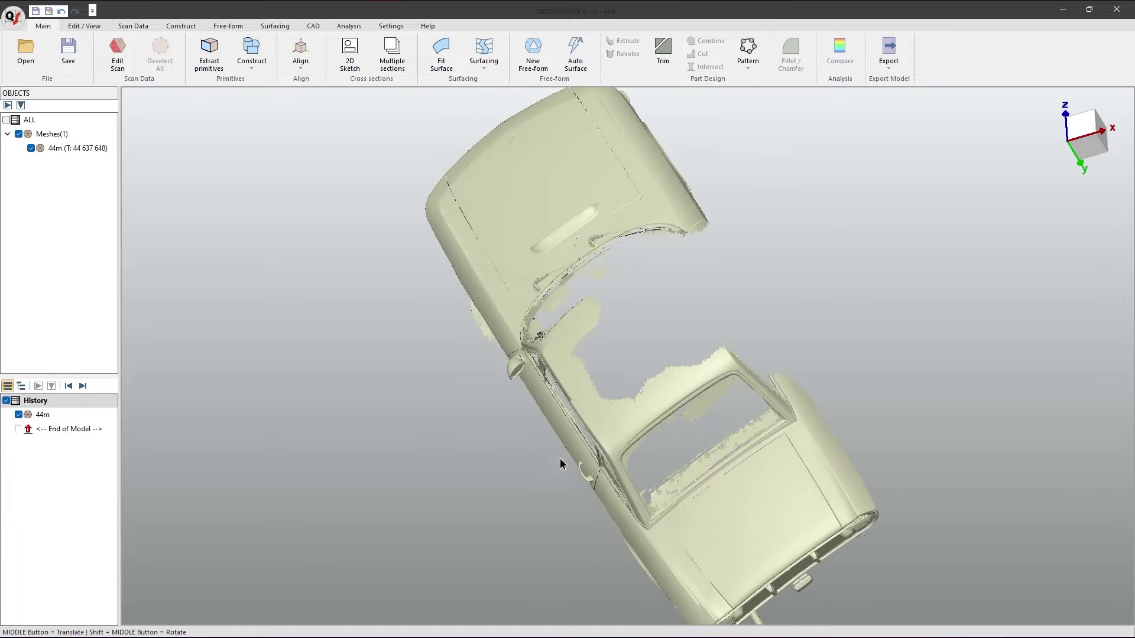
pyautogui.keyDown('shift'); pyautogui.moveTo(563, 465); pyautogui.dragTo(743, 331, button='middle'); pyautogui.keyUp('shift')
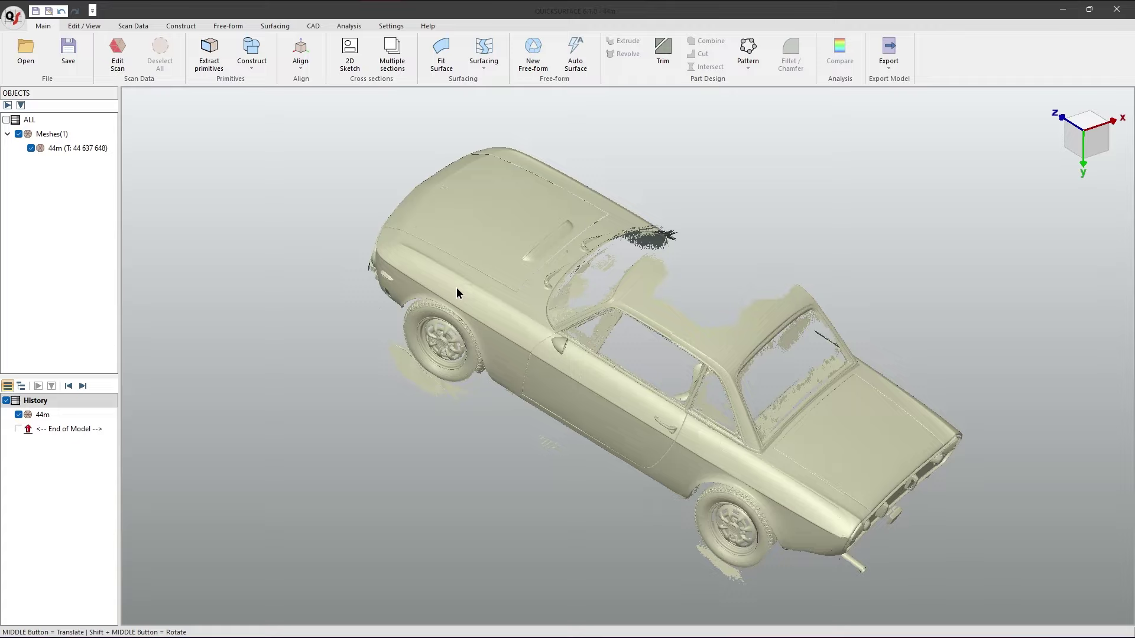
# Preview a 10% polygon reduction of the 44m mesh and select the Deviation of original mesh option
pyautogui.click(133, 26)
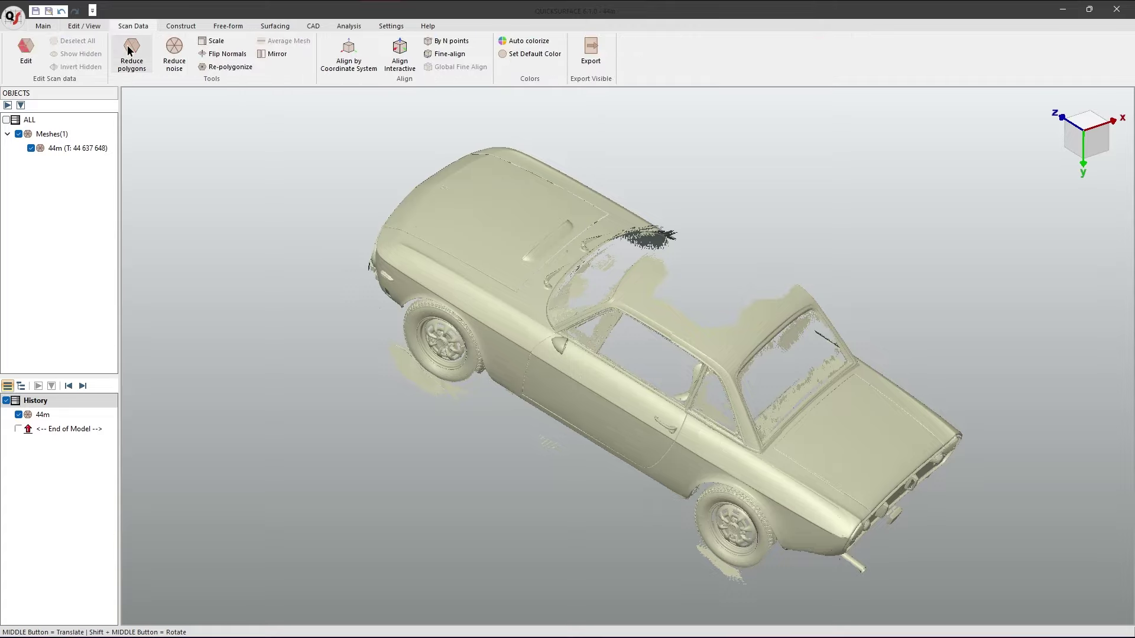
pyautogui.click(130, 54)
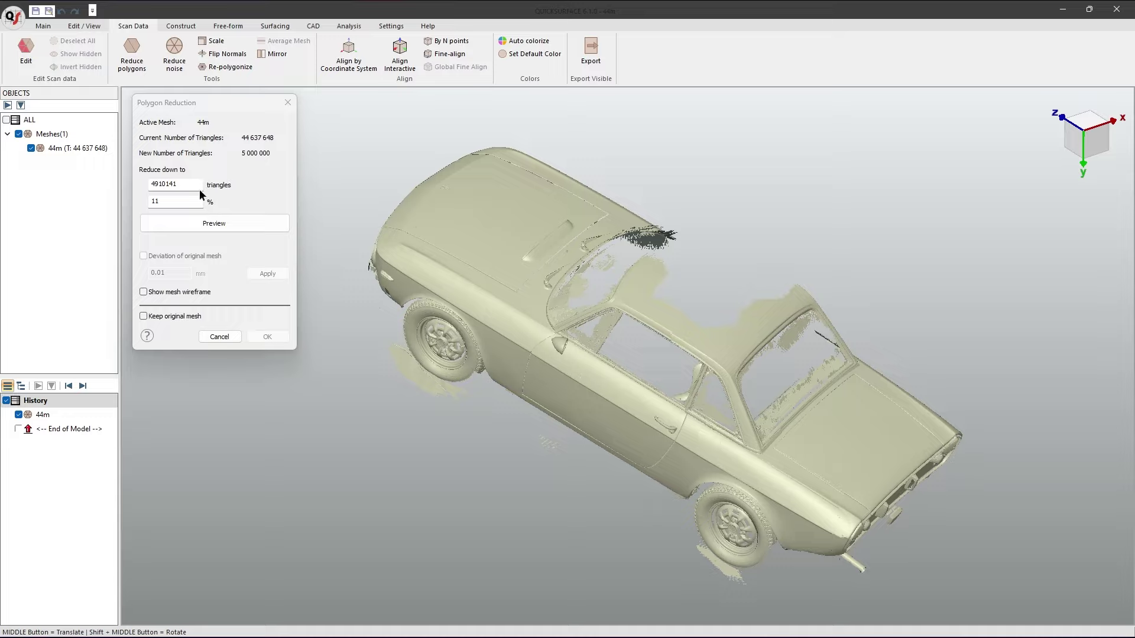
pyautogui.doubleClick(159, 201)
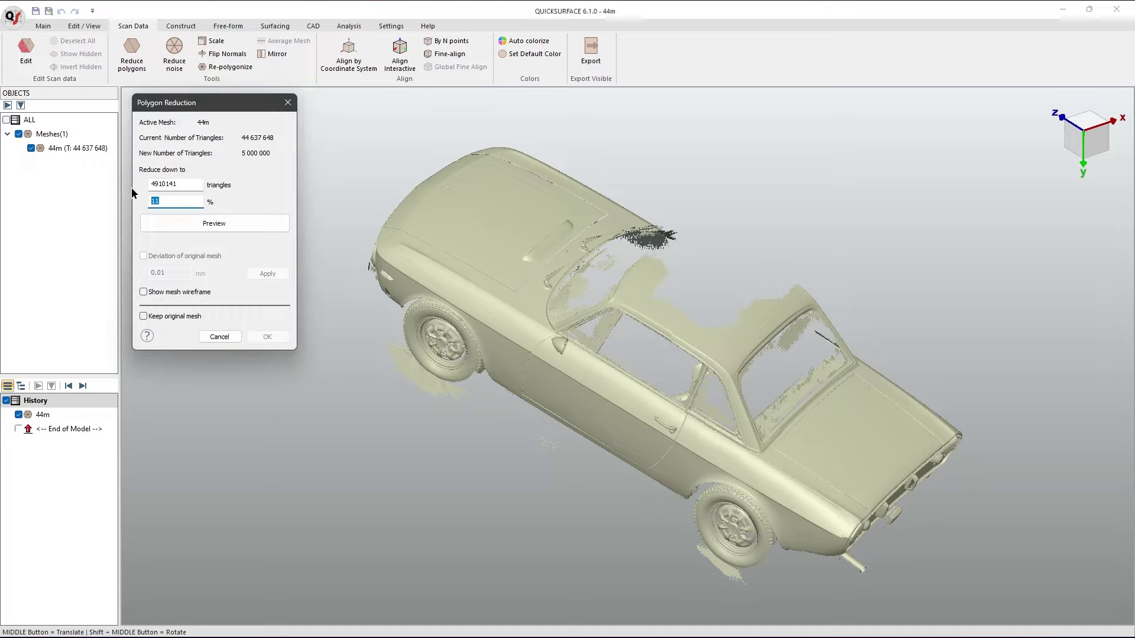
pyautogui.write('10')
pyautogui.click(191, 224)
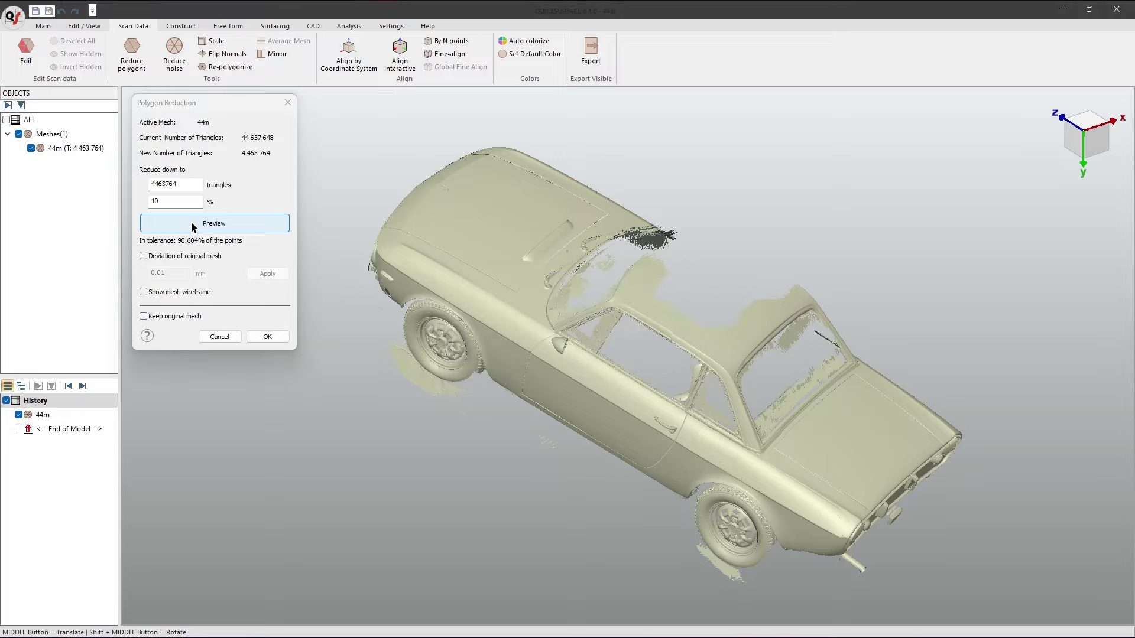
pyautogui.click(143, 256)
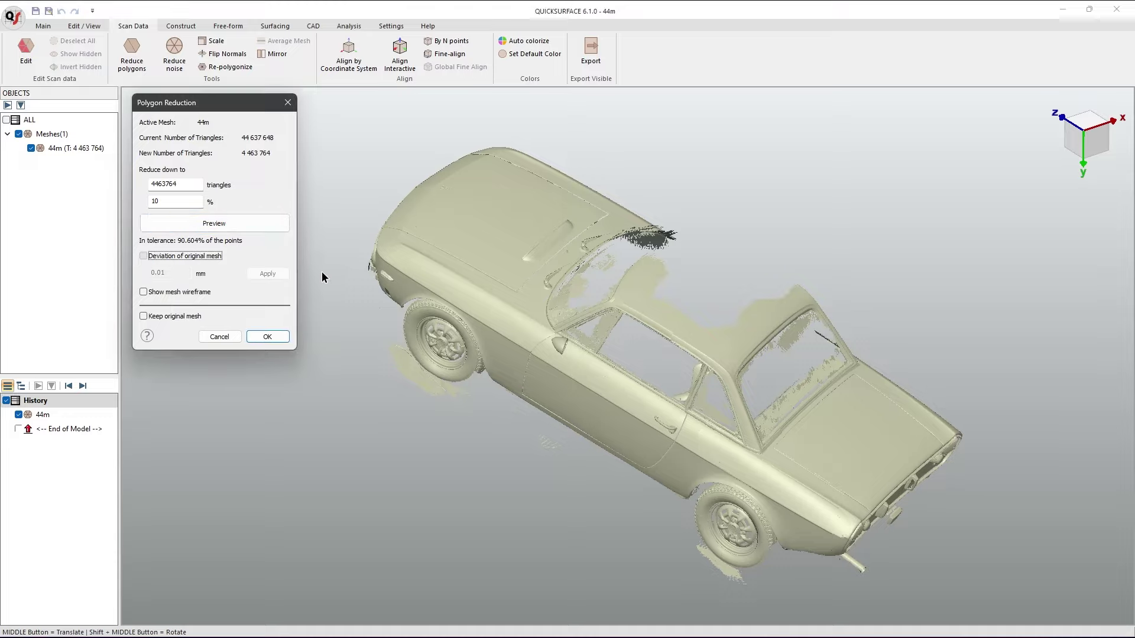
# Turn on the deviation colour map, inspect the reduced car up close, and apply the reduction
pyautogui.press('space')
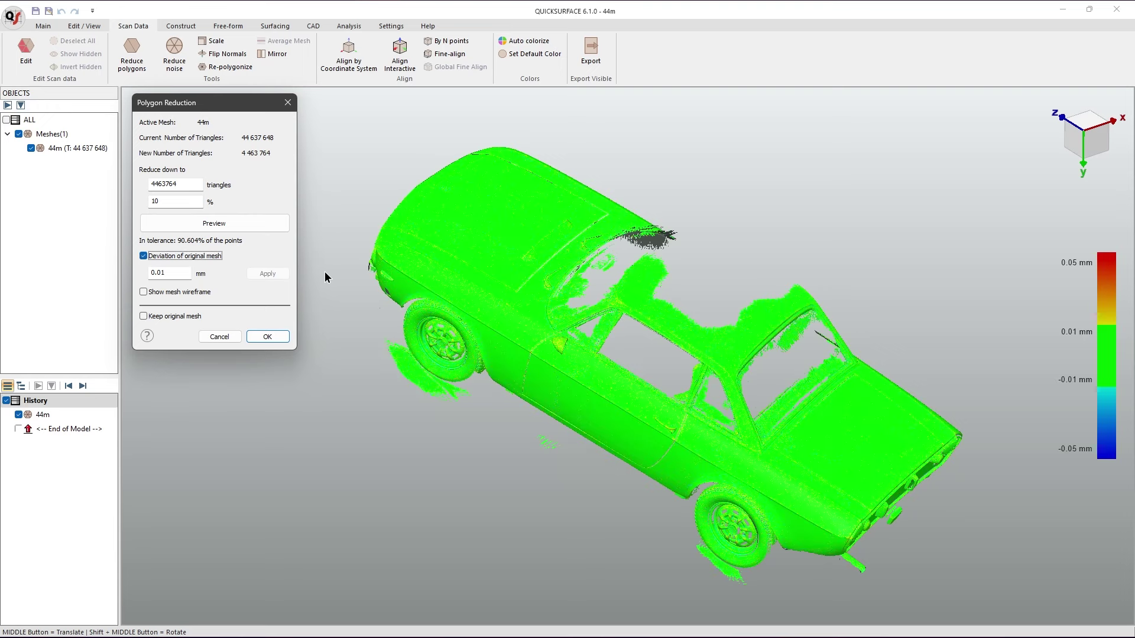
pyautogui.scroll(3, 353, 268)
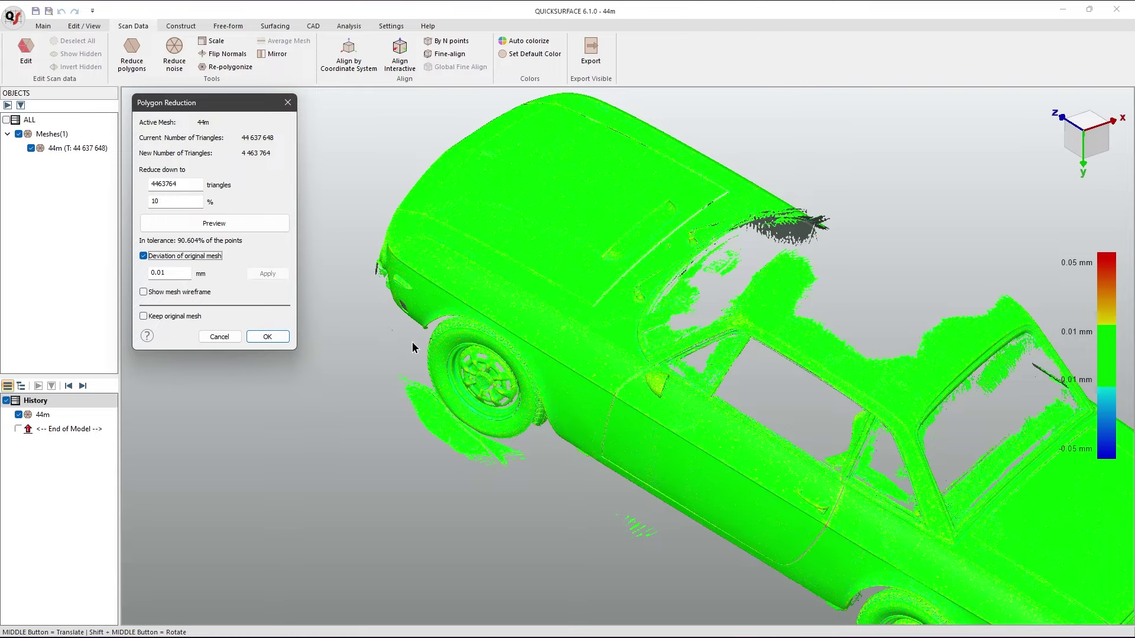
pyautogui.moveTo(412, 345)
pyautogui.keyDown('shift'); pyautogui.mouseDown(button='middle')
pyautogui.moveTo(533, 440)
pyautogui.moveTo(523, 315)
pyautogui.moveTo(503, 432)
pyautogui.mouseUp(button='middle'); pyautogui.keyUp('shift')
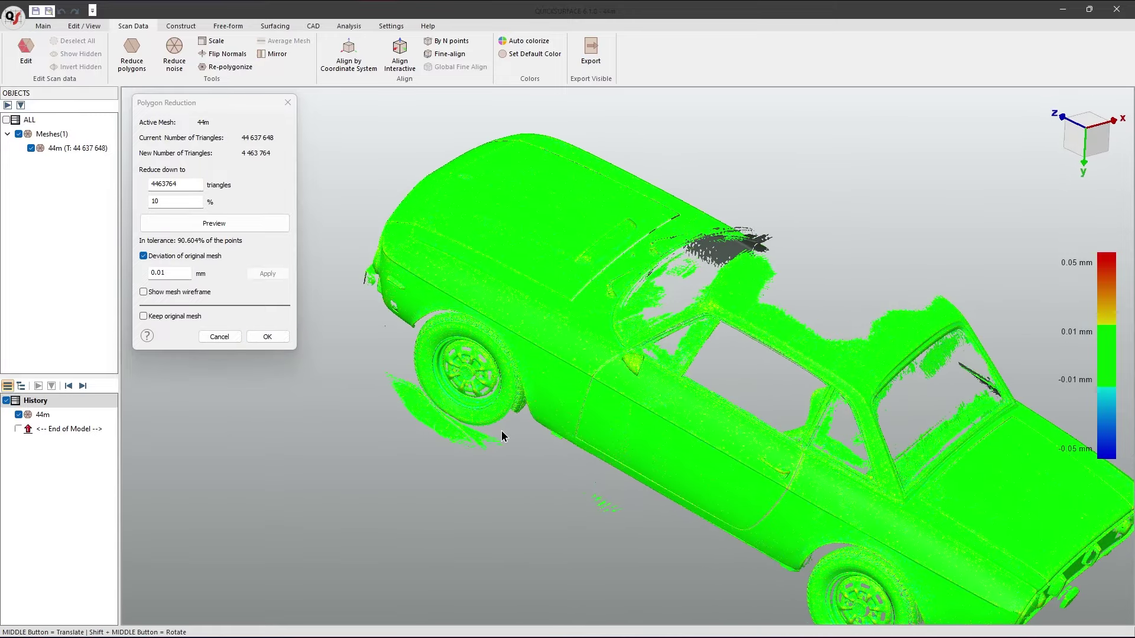
pyautogui.click(282, 336)
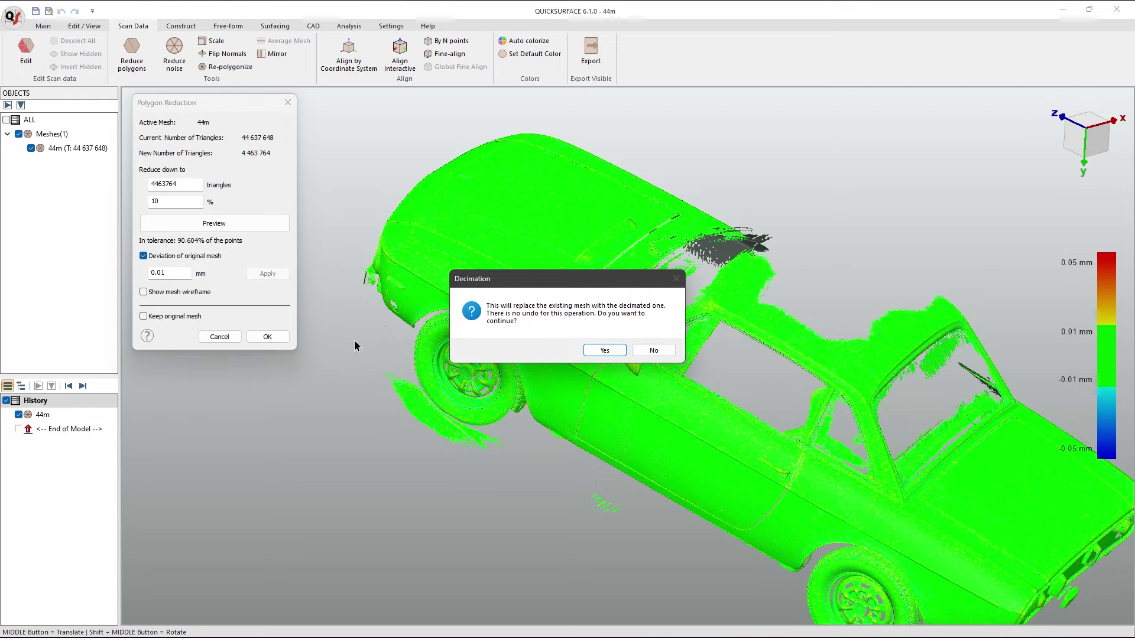
# Confirm replacing the 44m mesh with its 4 463 764-triangle decimated version and check its options menu
pyautogui.click(605, 350)
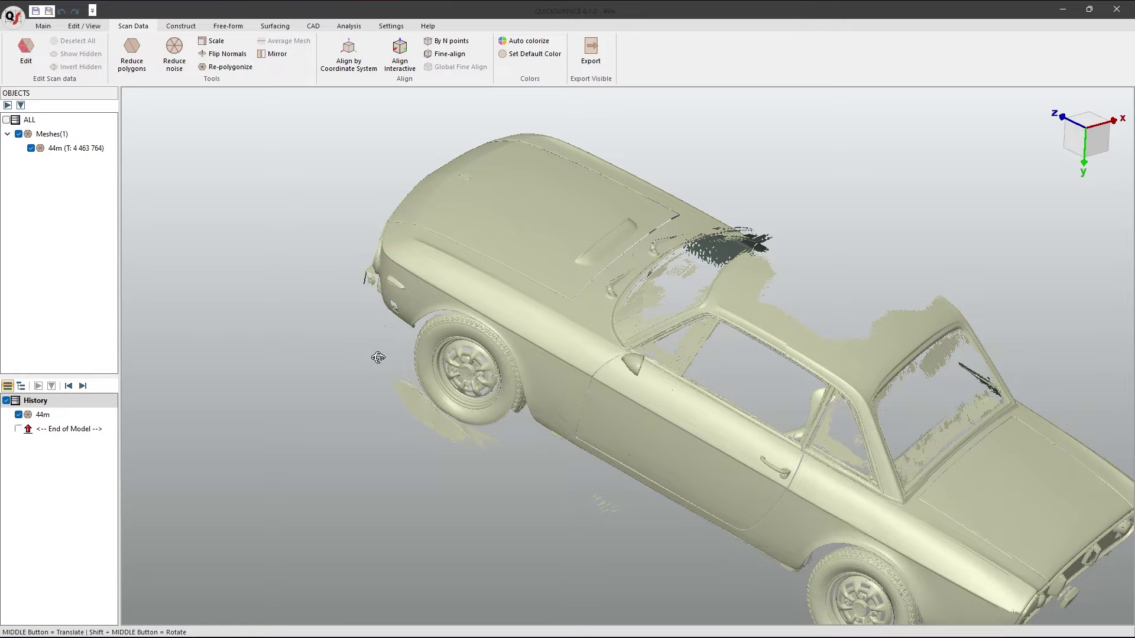
pyautogui.keyDown('shift'); pyautogui.moveTo(376, 358); pyautogui.dragTo(508, 412, button='middle'); pyautogui.keyUp('shift')
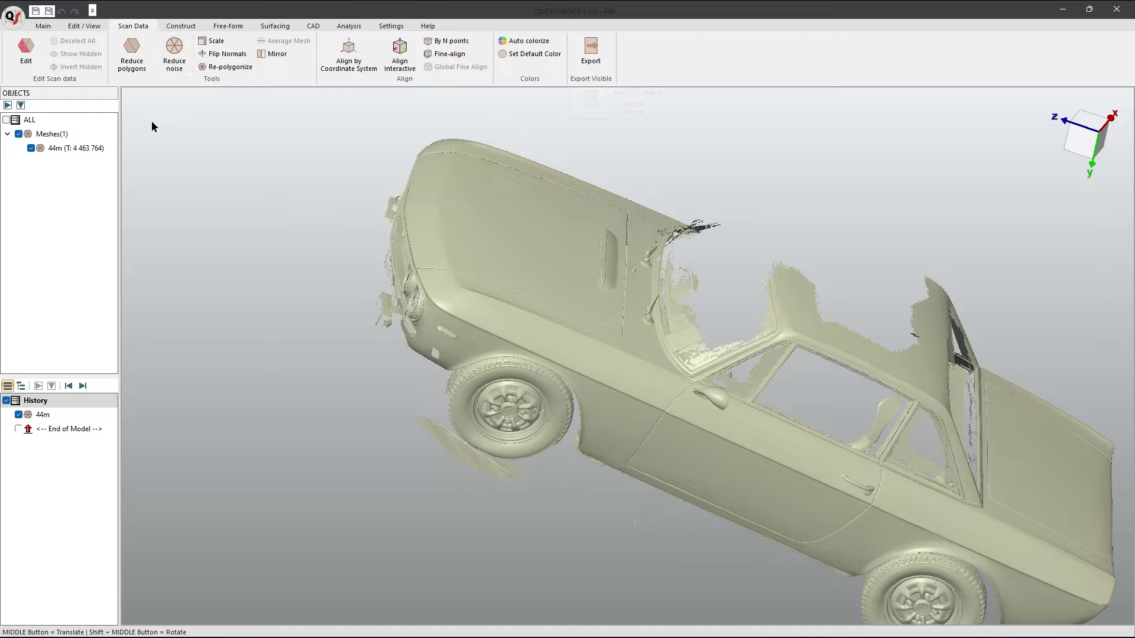
pyautogui.rightClick(69, 148)
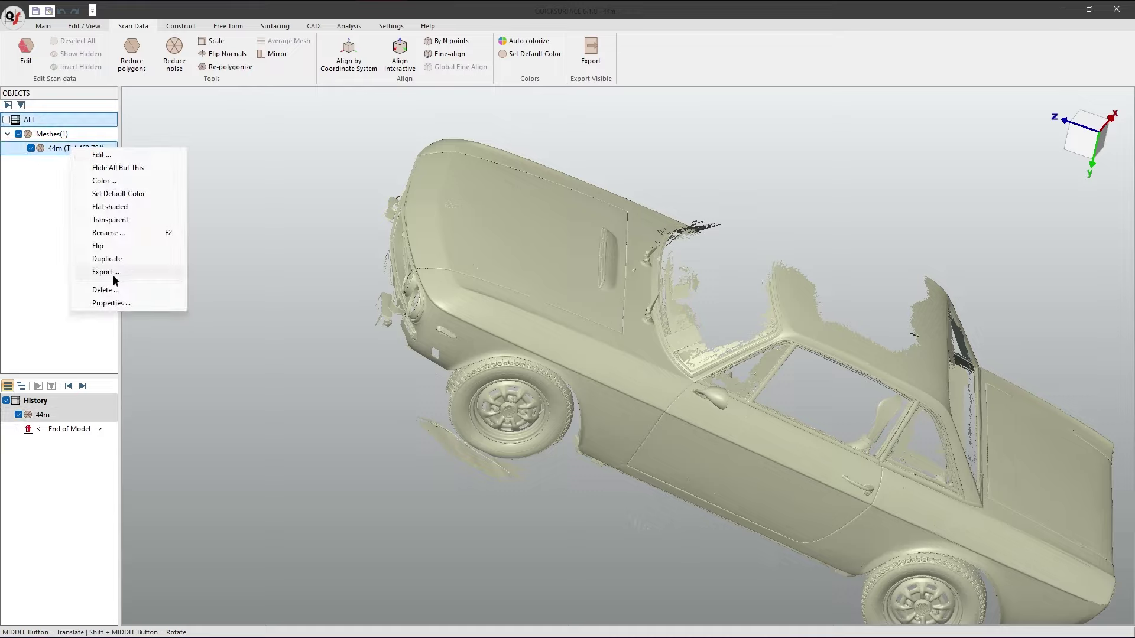
pyautogui.click(367, 275)
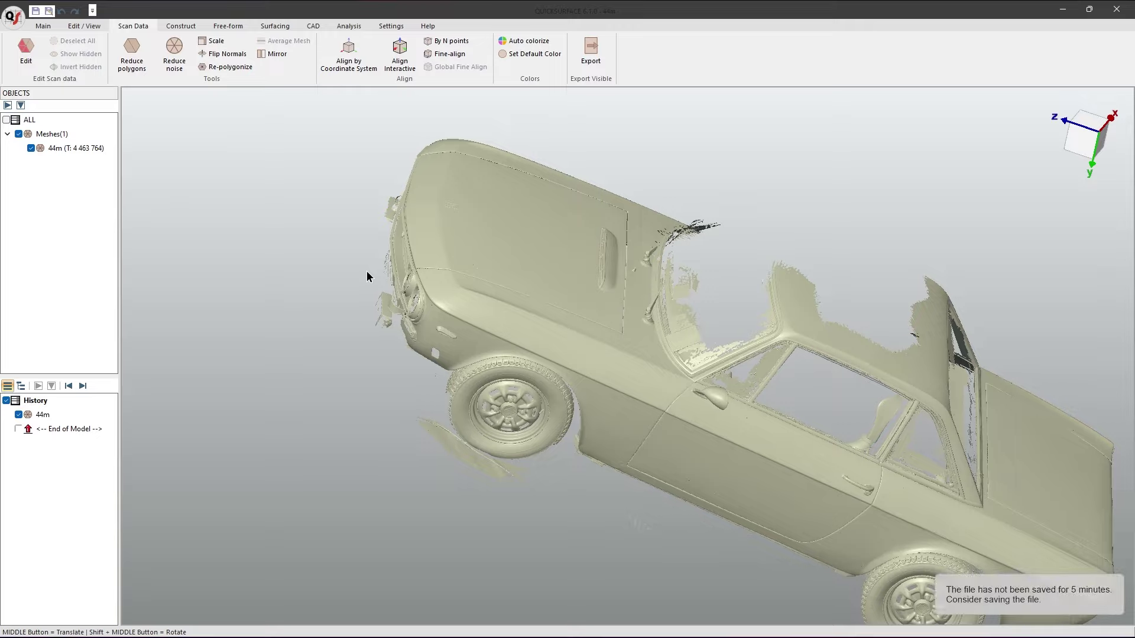
# Start a new project, discarding the unsaved changes to the 44m mesh
pyautogui.click(13, 14)
pyautogui.click(32, 45)
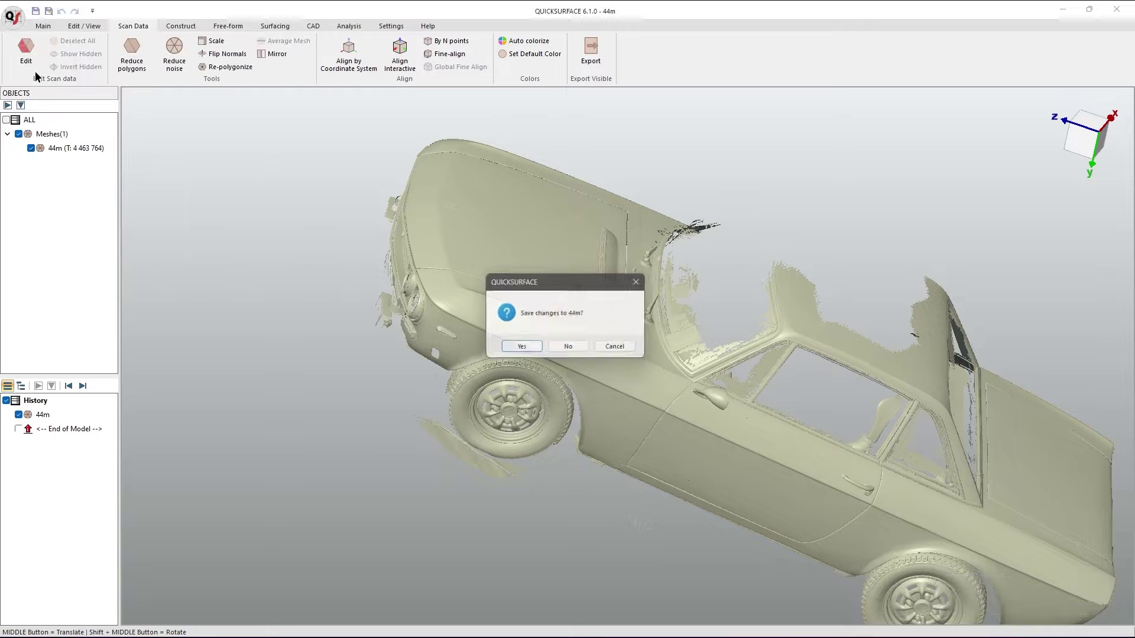
pyautogui.click(562, 349)
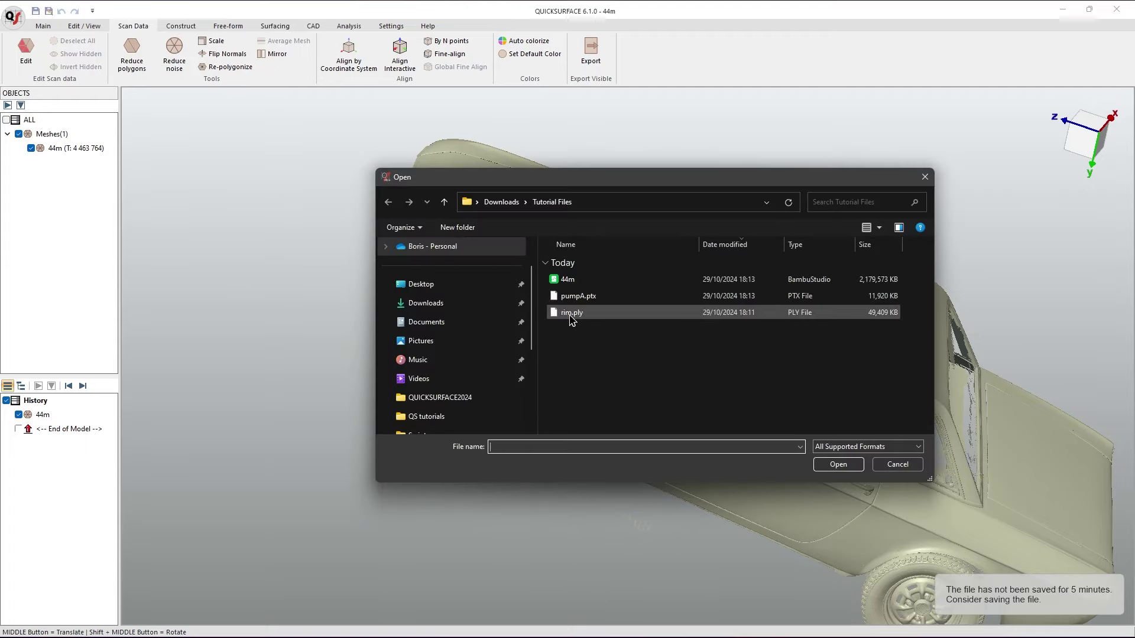
# Import rim.ply in millimetres as a 2 016 523-triangle mesh
pyautogui.click(572, 316)
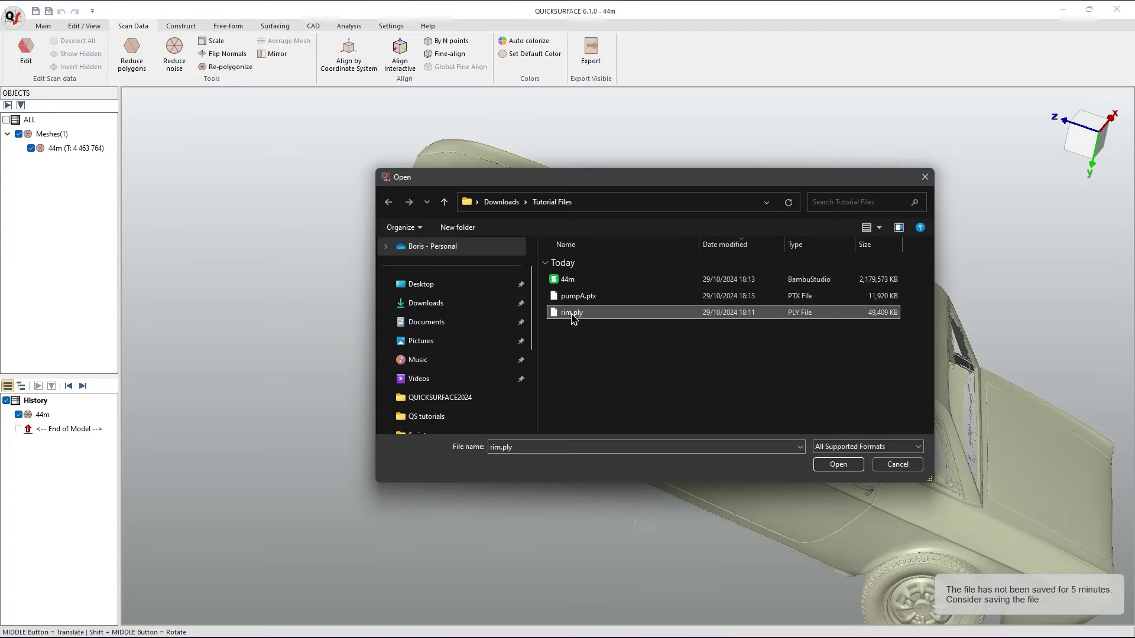
pyautogui.click(839, 464)
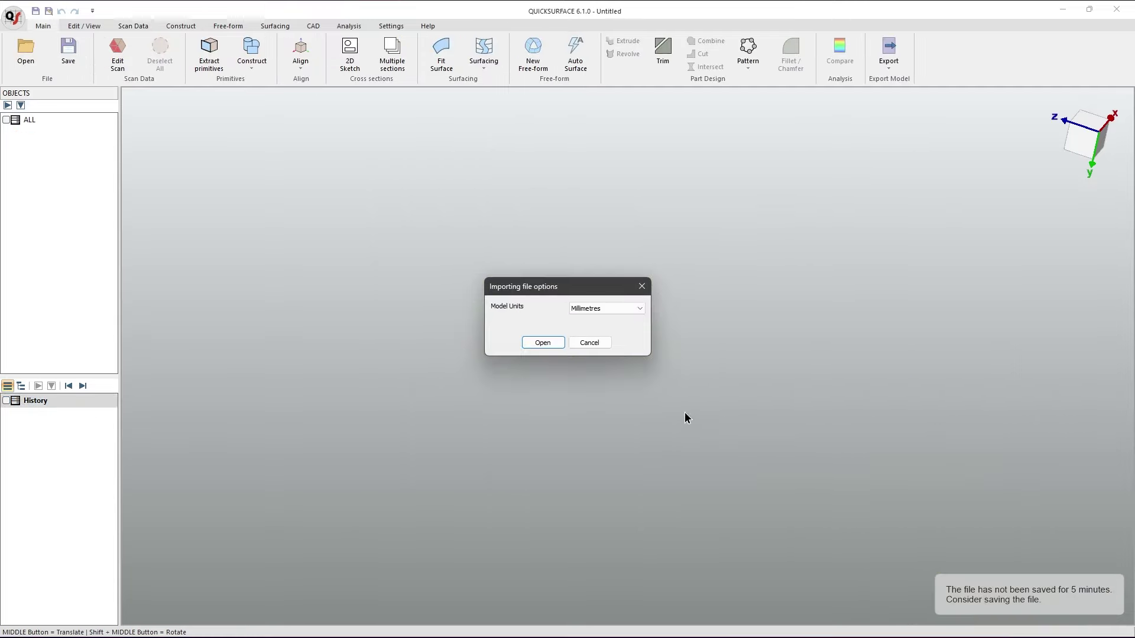
pyautogui.click(542, 343)
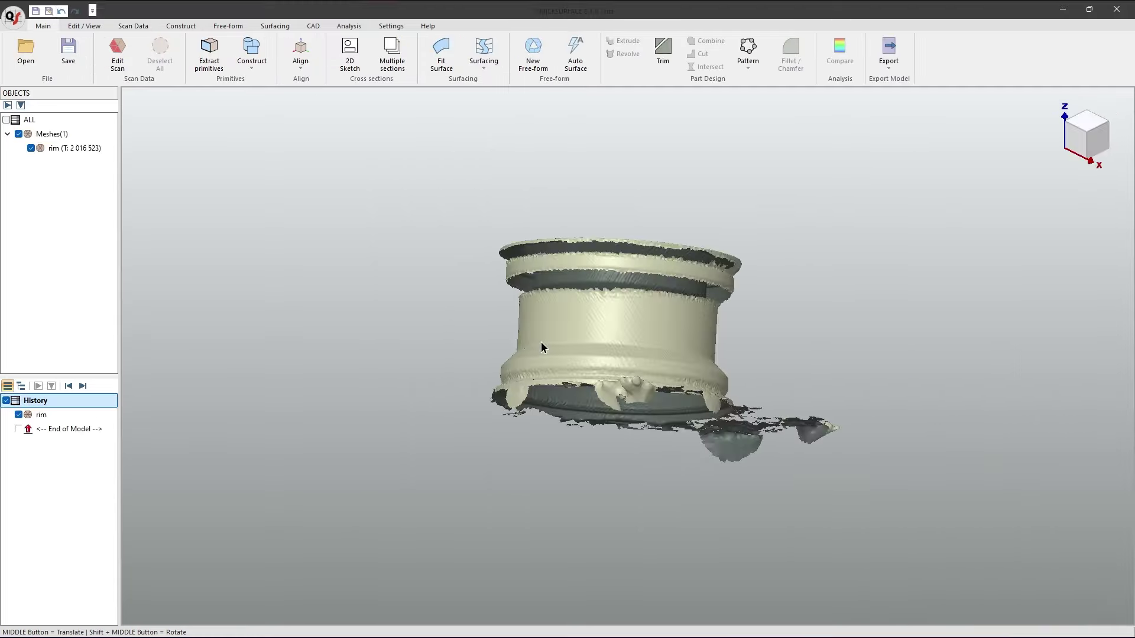
pyautogui.moveTo(541, 341)
pyautogui.keyDown('shift'); pyautogui.mouseDown(button='middle')
pyautogui.moveTo(616, 372)
pyautogui.moveTo(608, 382)
pyautogui.mouseUp(button='middle'); pyautogui.keyUp('shift')
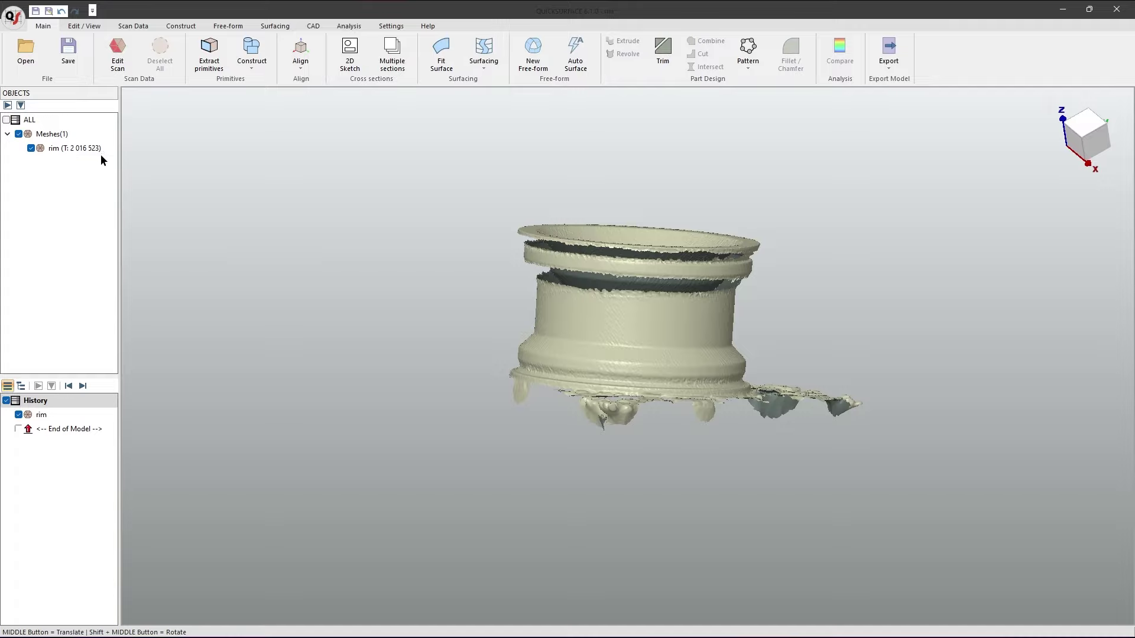
pyautogui.scroll(2, 521, 241)
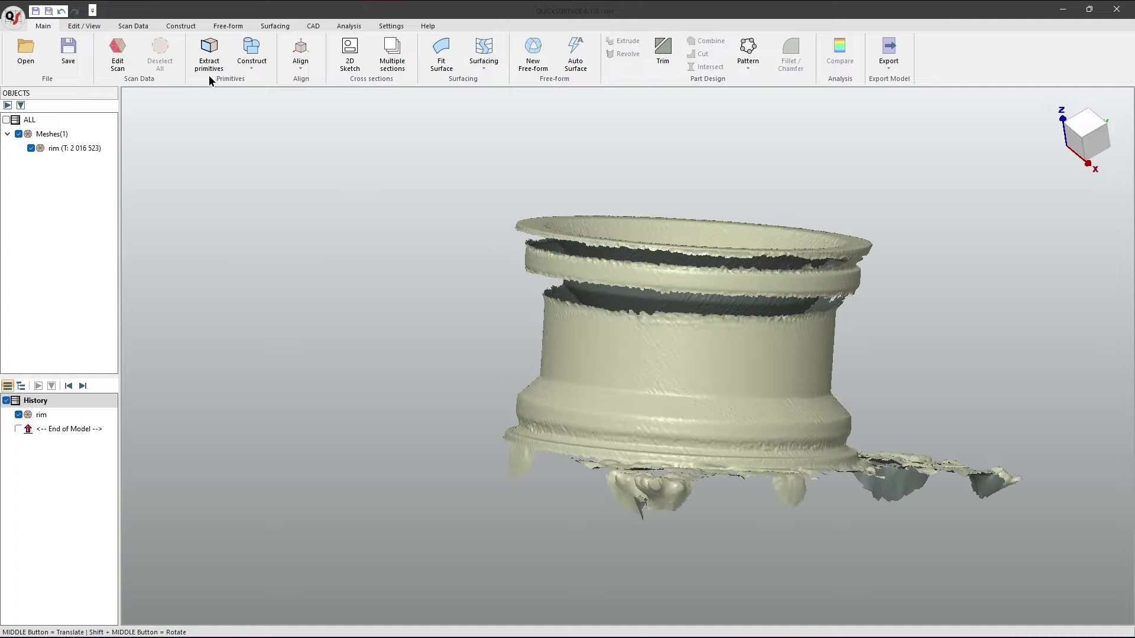
pyautogui.click(133, 26)
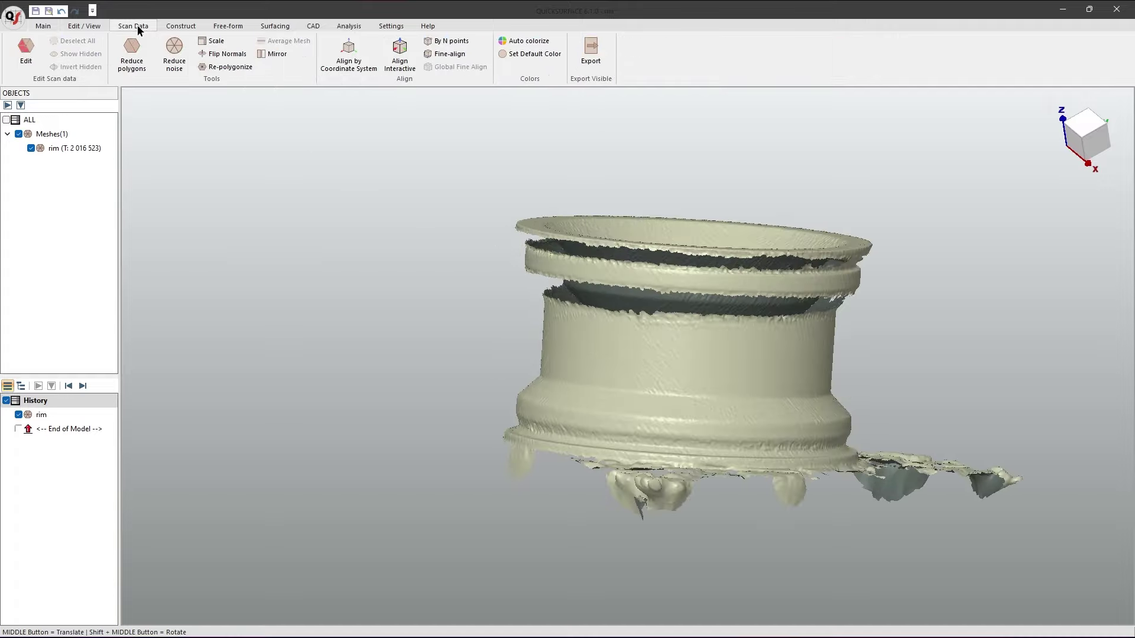
# Reduce the rim mesh to 10% (about 201,651 triangles), check the deviation map, and replace the original
pyautogui.click(145, 65)
pyautogui.moveTo(161, 201); pyautogui.dragTo(135, 201)
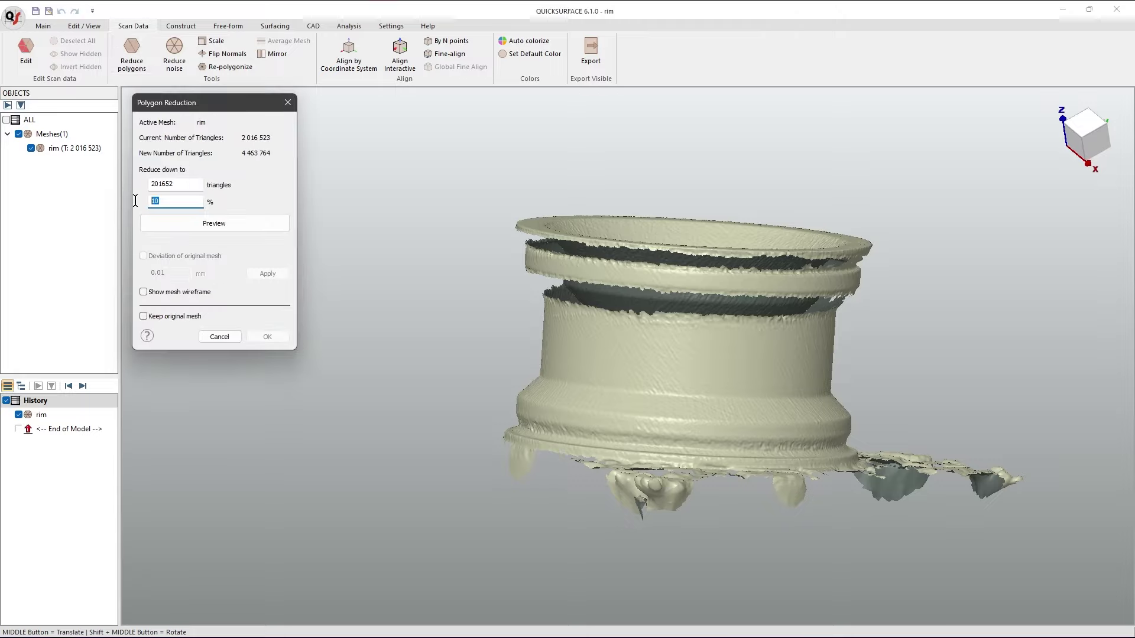
pyautogui.click(158, 221)
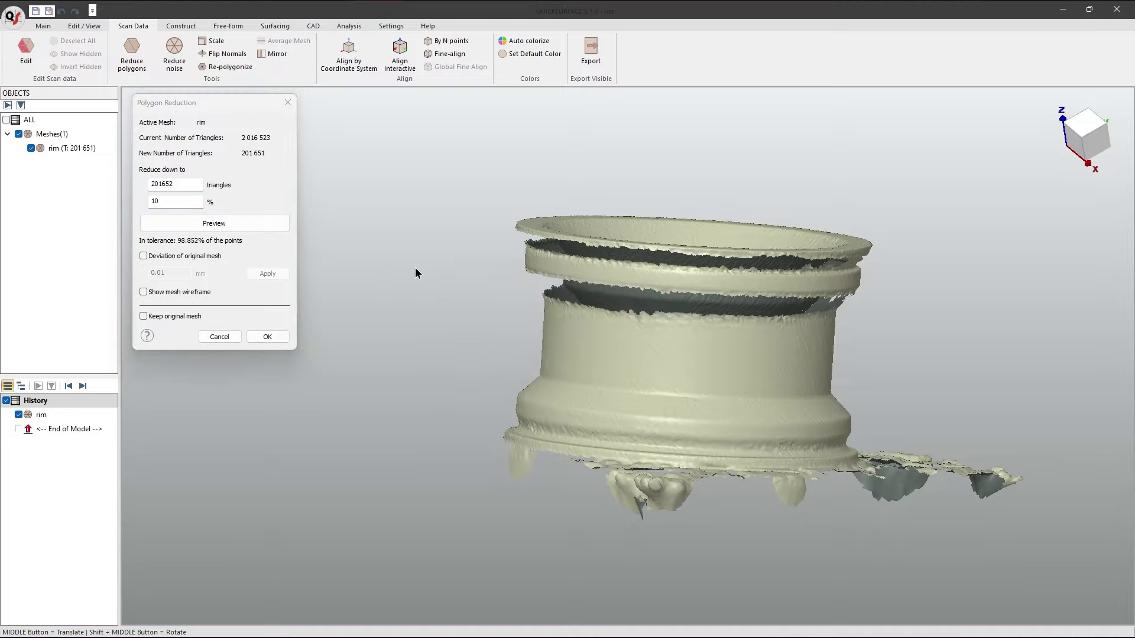
pyautogui.keyDown('shift'); pyautogui.moveTo(398, 264); pyautogui.dragTo(390, 323, button='middle'); pyautogui.keyUp('shift')
pyautogui.click(143, 256)
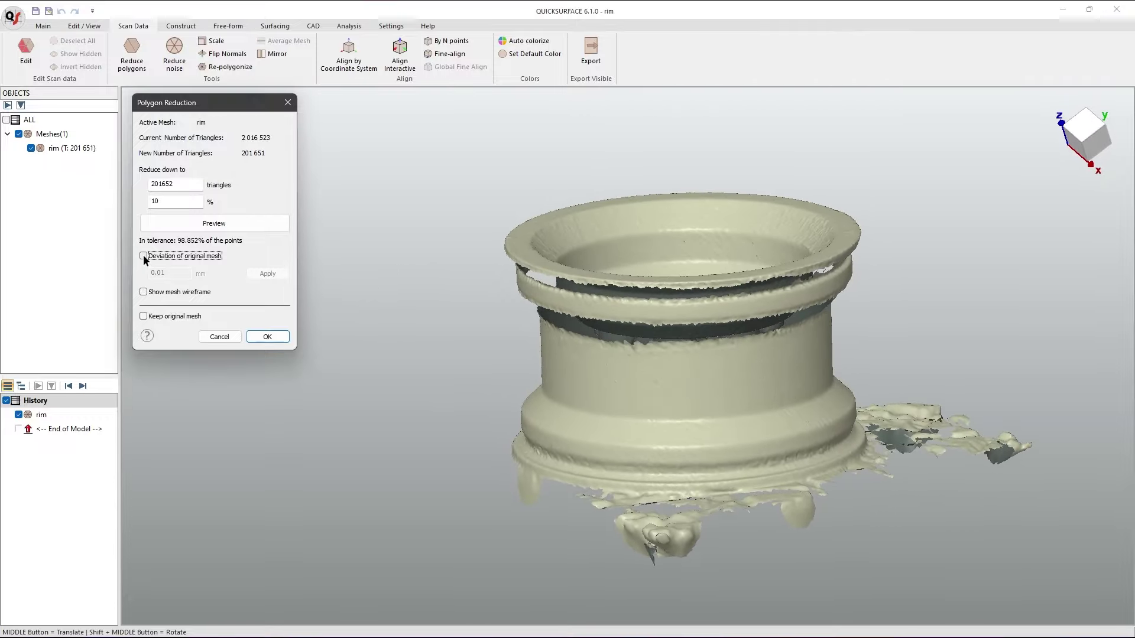
pyautogui.moveTo(449, 335)
pyautogui.keyDown('shift'); pyautogui.mouseDown(button='middle')
pyautogui.moveTo(526, 306)
pyautogui.moveTo(501, 358)
pyautogui.mouseUp(button='middle'); pyautogui.keyUp('shift')
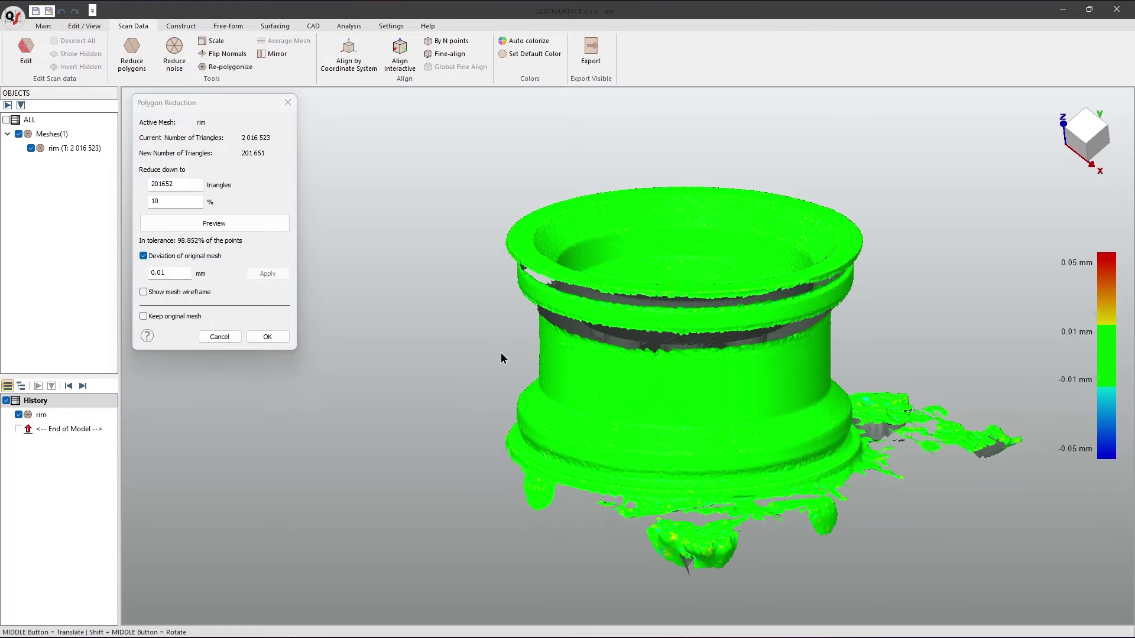
pyautogui.click(266, 335)
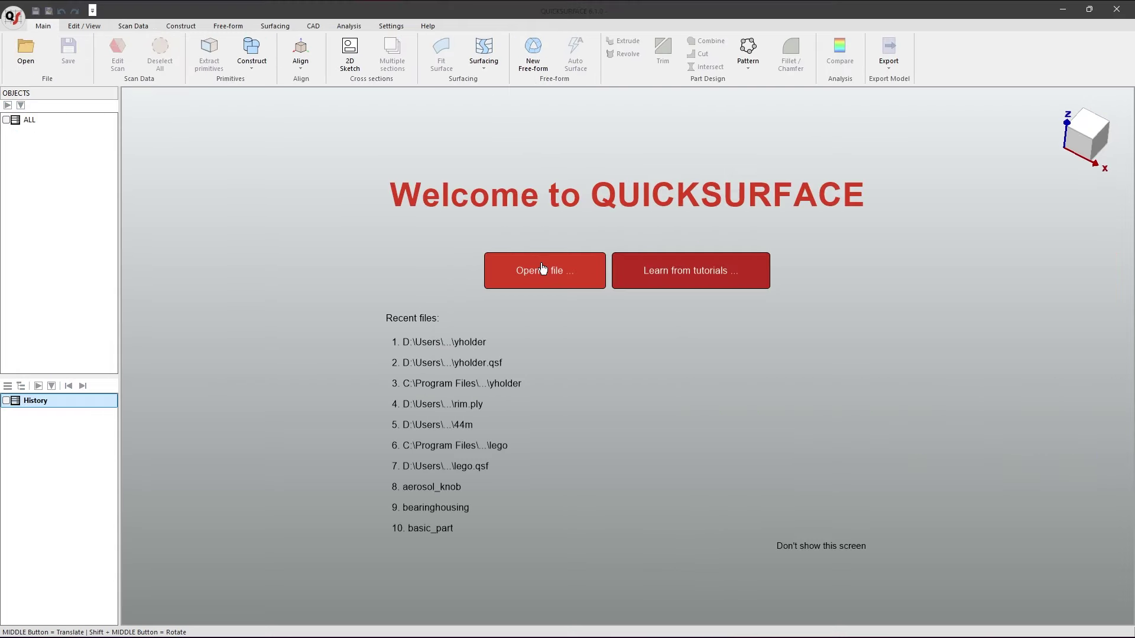
pyautogui.click(543, 267)
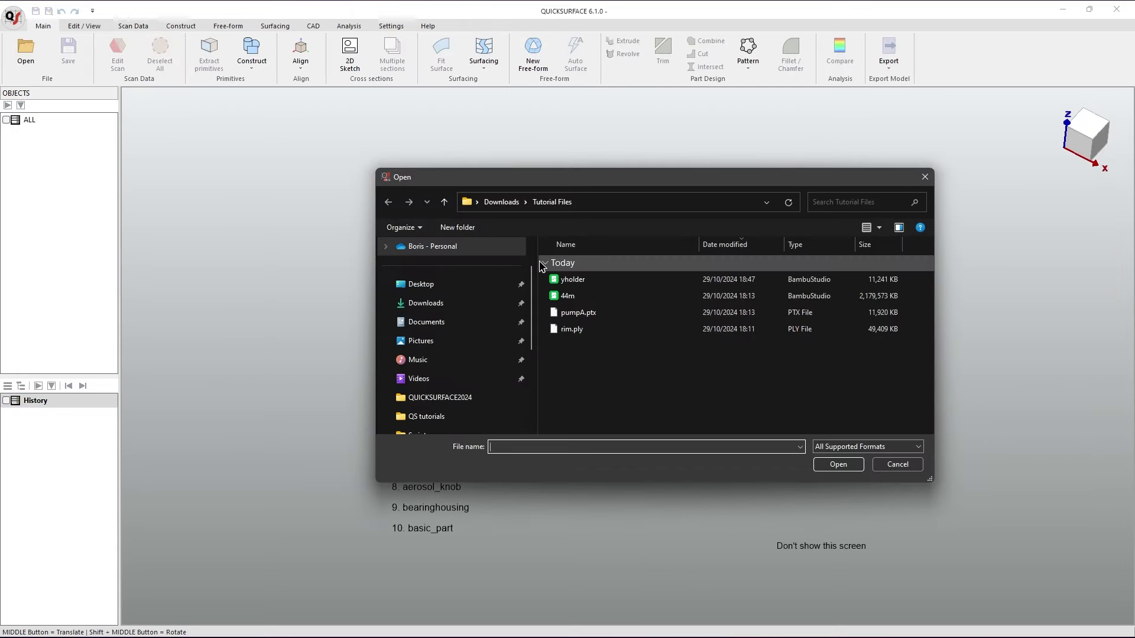
# Import the yholder scan in millimetres as a 230 210-triangle mesh, shifting it slightly down in view
pyautogui.click(562, 281)
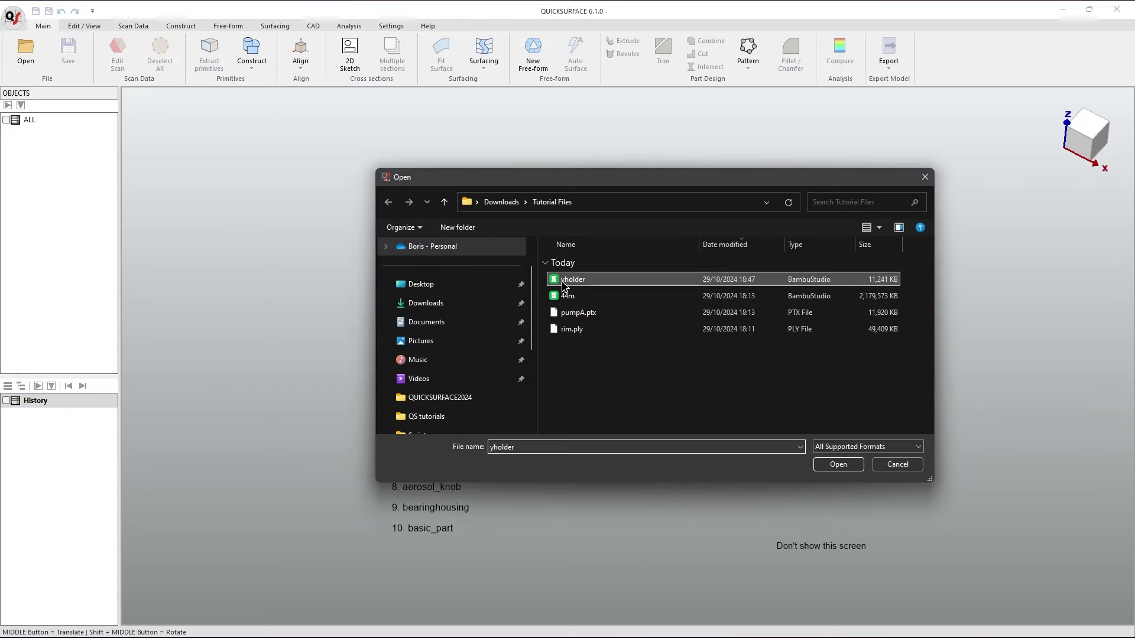
pyautogui.click(825, 465)
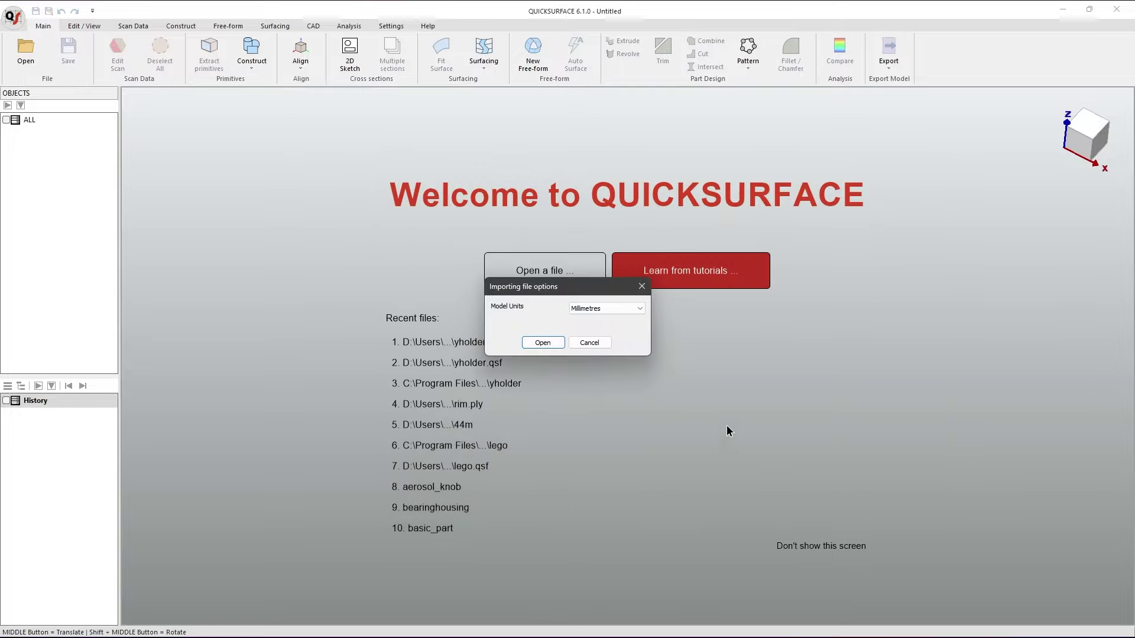
pyautogui.click(542, 344)
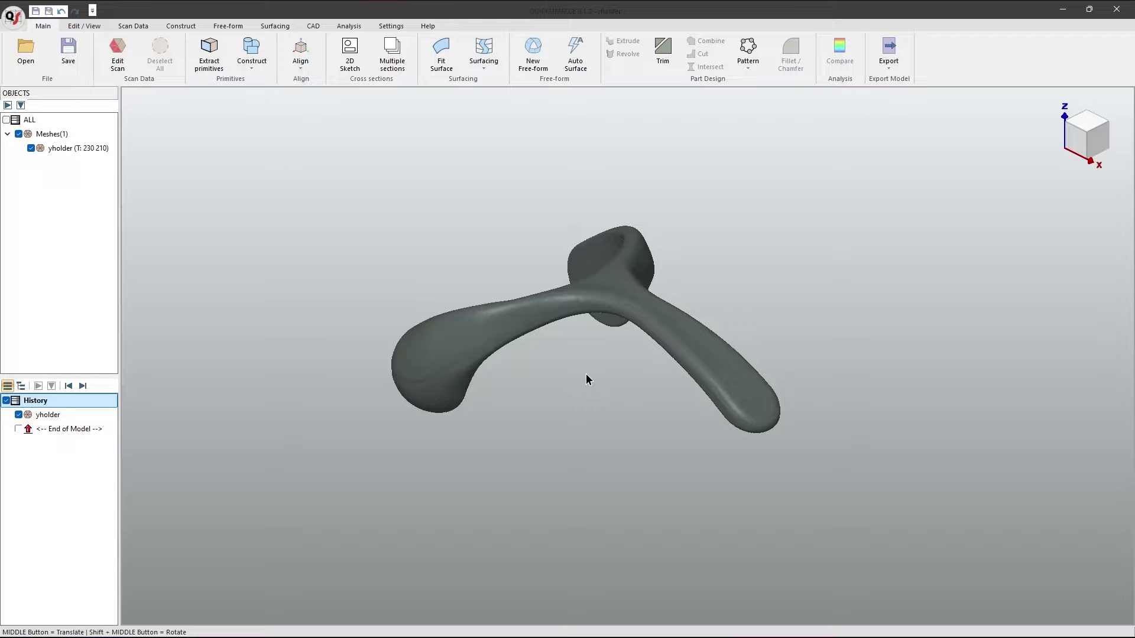
pyautogui.moveTo(586, 375); pyautogui.dragTo(589, 397, button='middle')
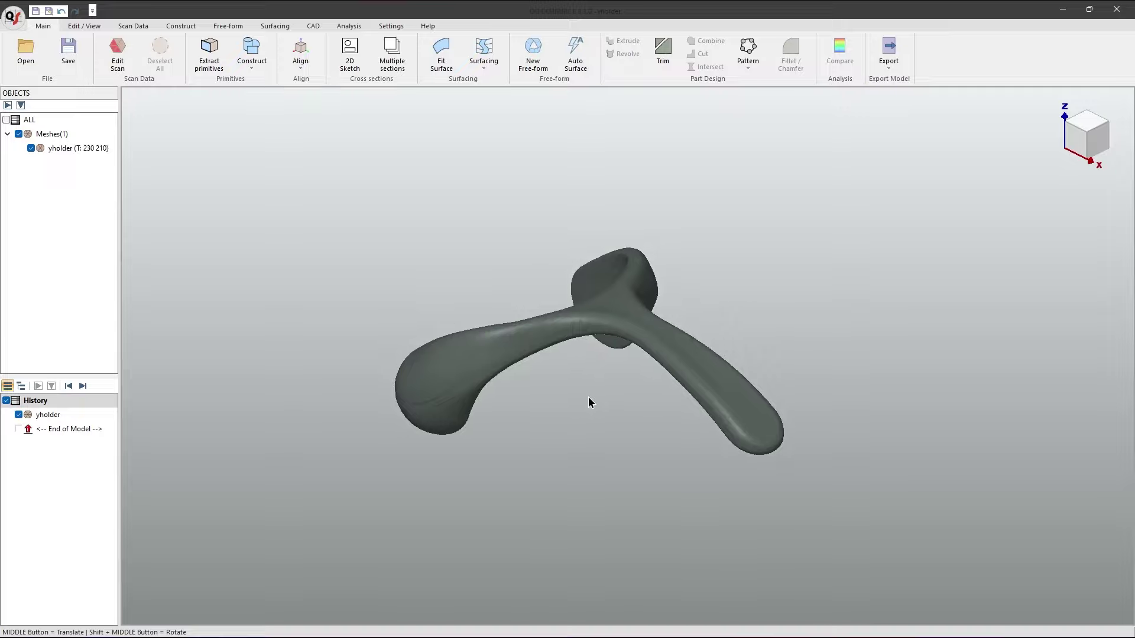
# Flip the yholder mesh's normals and orbit it to confirm the lighter, correct shading
pyautogui.click(130, 24)
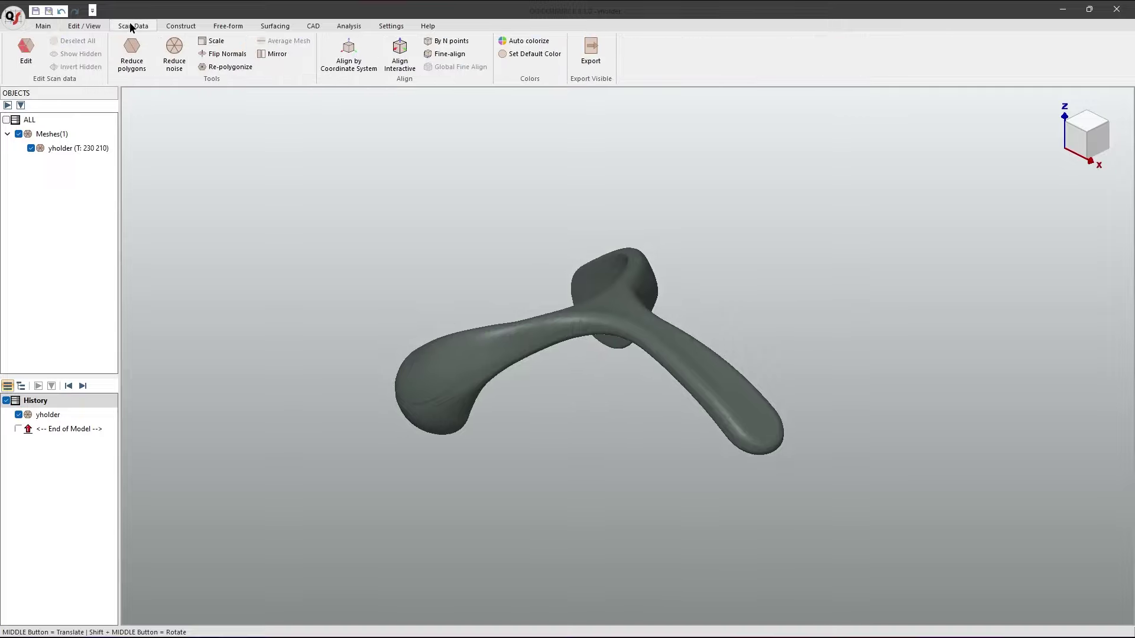
pyautogui.click(230, 54)
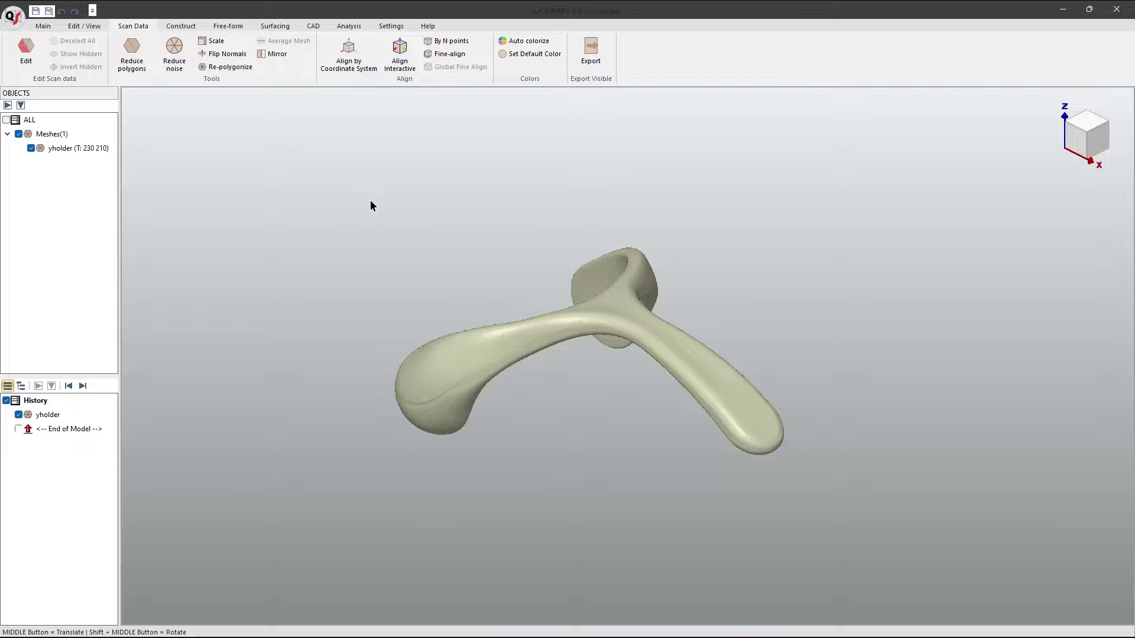
pyautogui.keyDown('shift'); pyautogui.moveTo(372, 207); pyautogui.dragTo(452, 190, button='middle'); pyautogui.keyUp('shift')
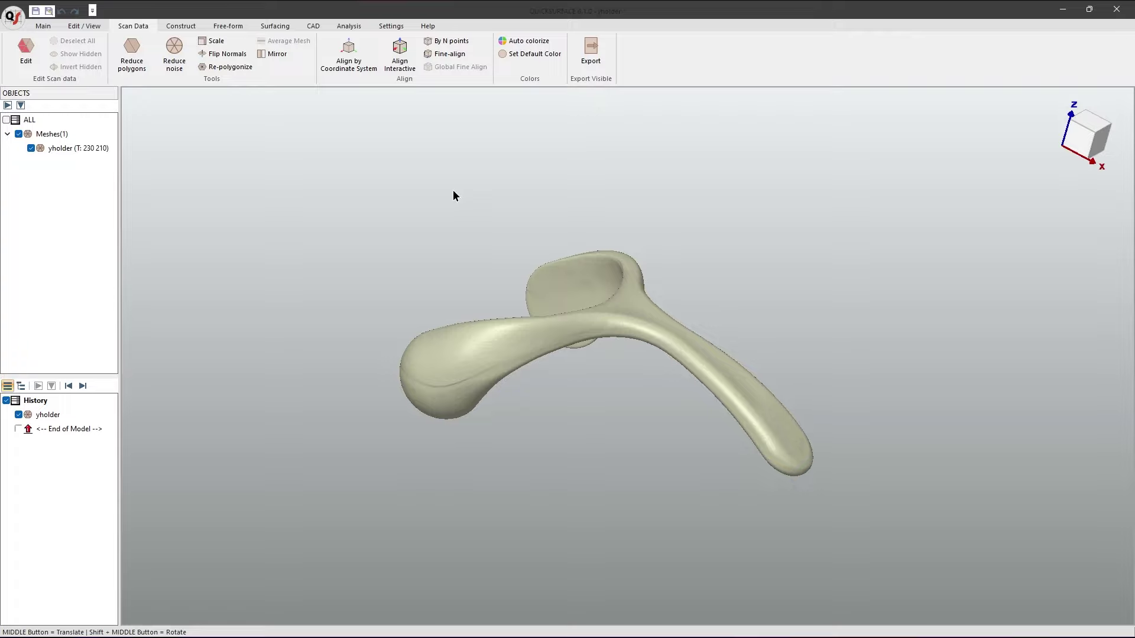
pyautogui.click(13, 17)
# Open pumpA.ptx without saving yholder changes, enabling Convert to mesh in the PTX import options
pyautogui.click(52, 70)
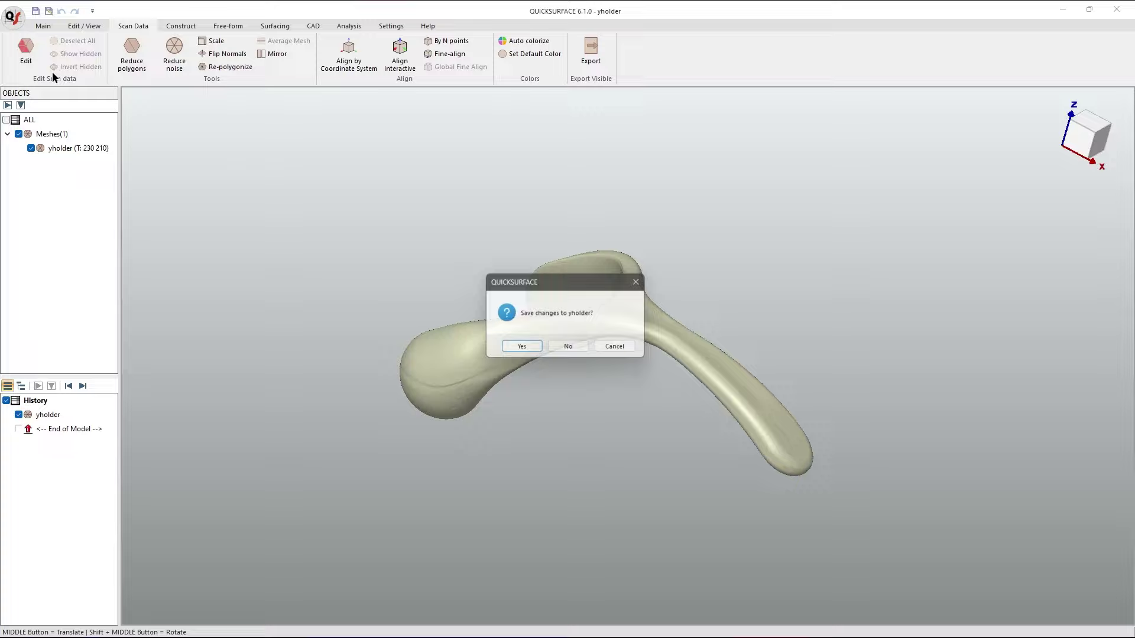
pyautogui.click(570, 349)
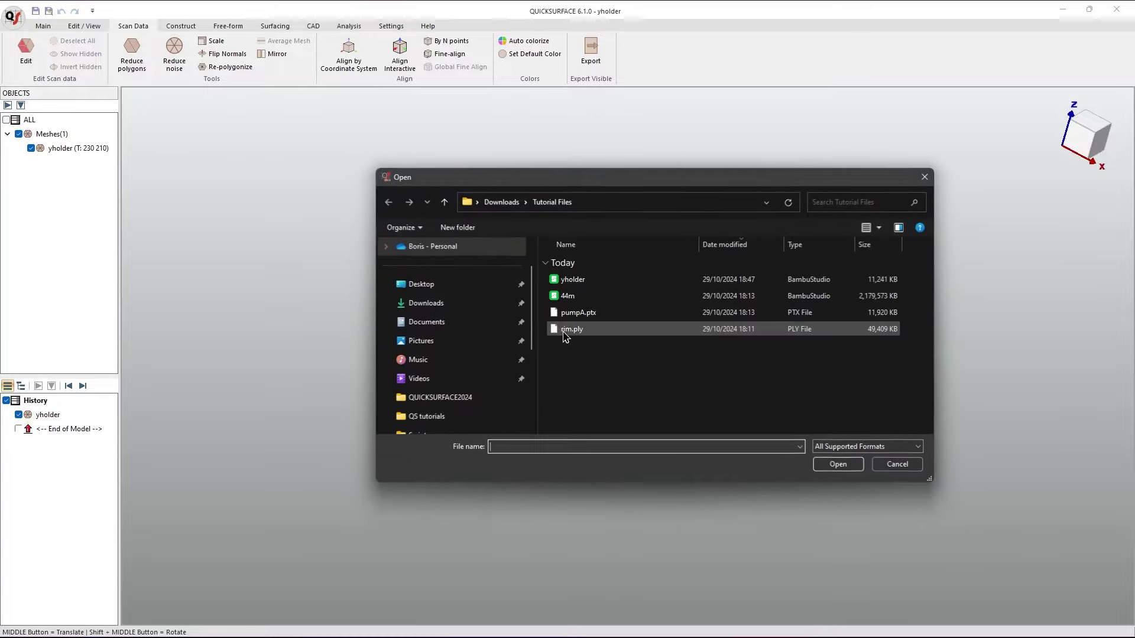
pyautogui.click(571, 312)
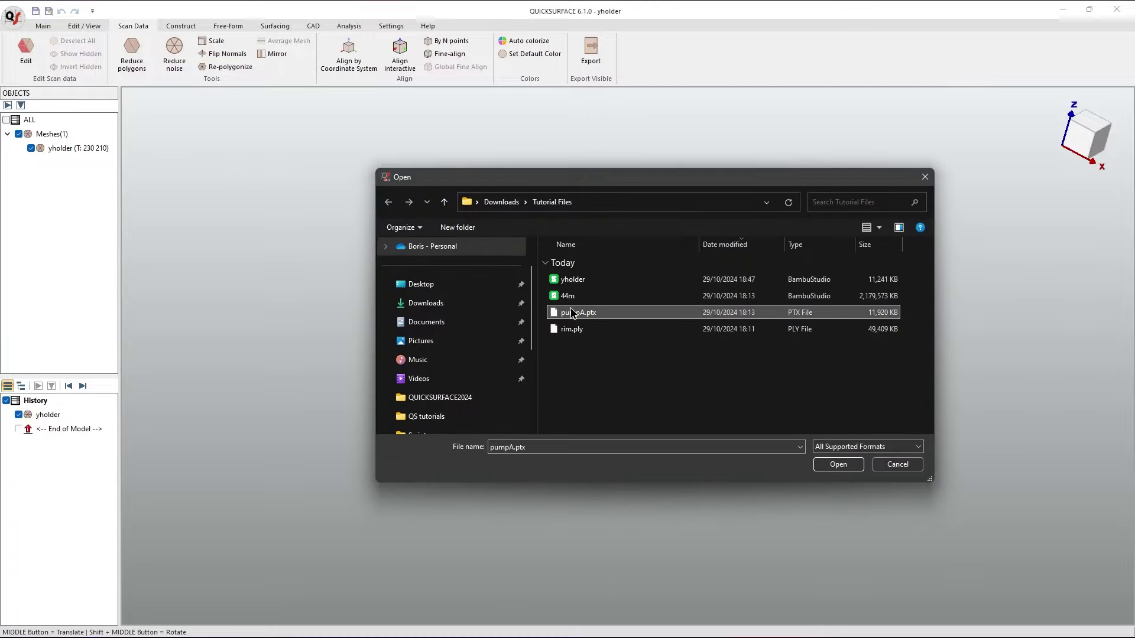
pyautogui.click(839, 465)
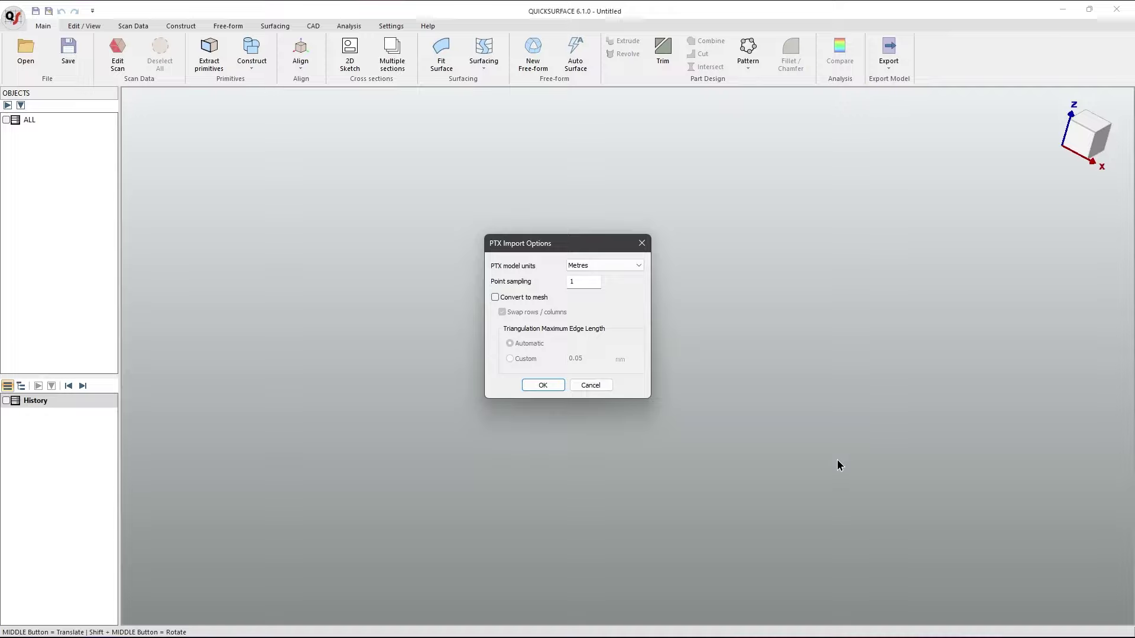
pyautogui.click(495, 297)
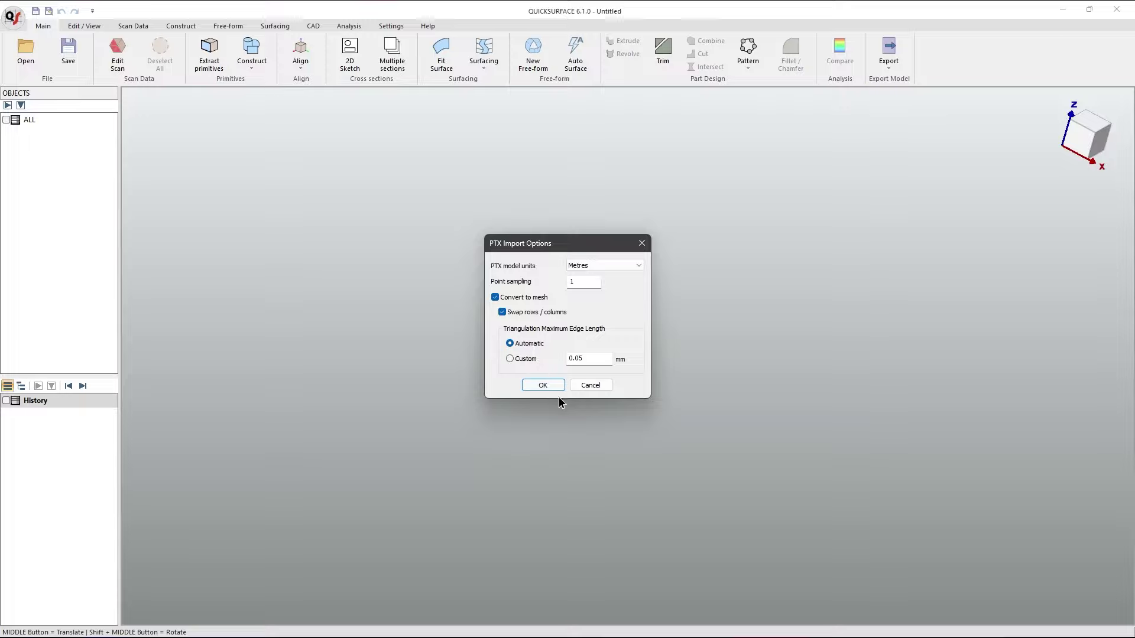
# Confirm the PTX import, then zoom in and orbit around the triangulated pumpA mesh
pyautogui.click(540, 385)
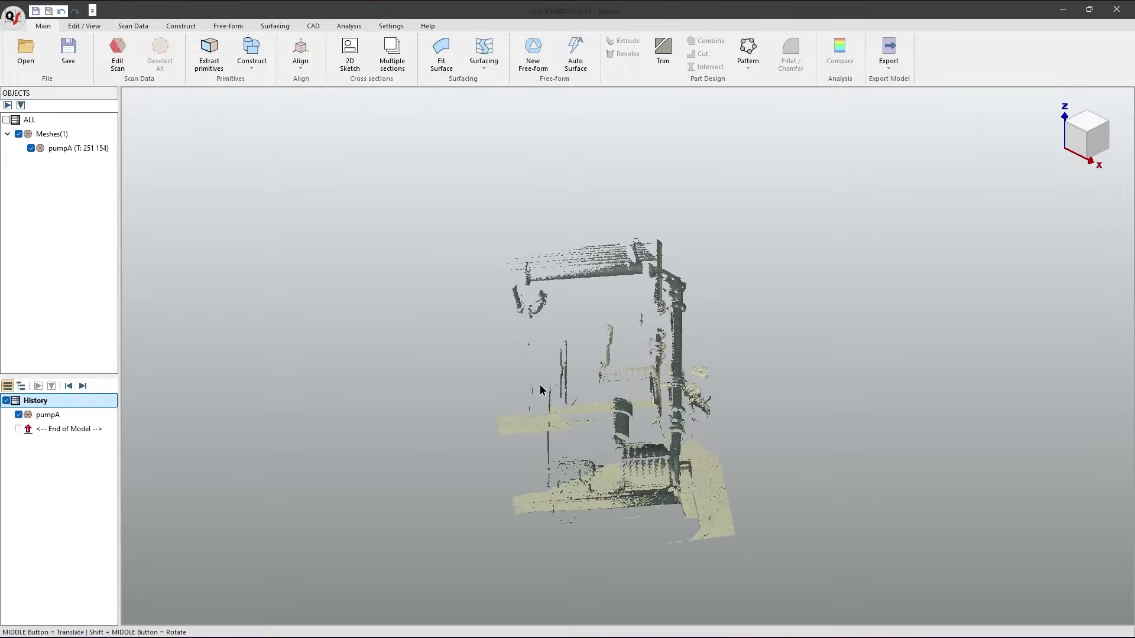
pyautogui.scroll(3, 568, 410)
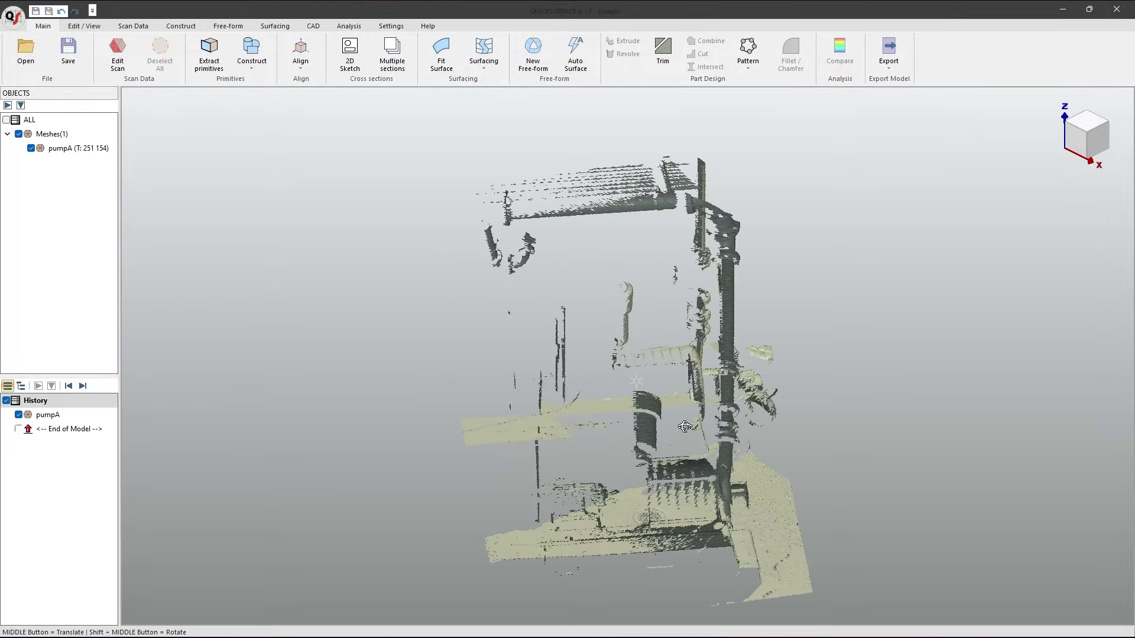
pyautogui.moveTo(588, 429)
pyautogui.keyDown('shift'); pyautogui.mouseDown(button='middle')
pyautogui.moveTo(599, 437)
pyautogui.moveTo(302, 449)
pyautogui.moveTo(512, 454)
pyautogui.mouseUp(button='middle'); pyautogui.keyUp('shift')
pyautogui.scroll(3, 626, 445)
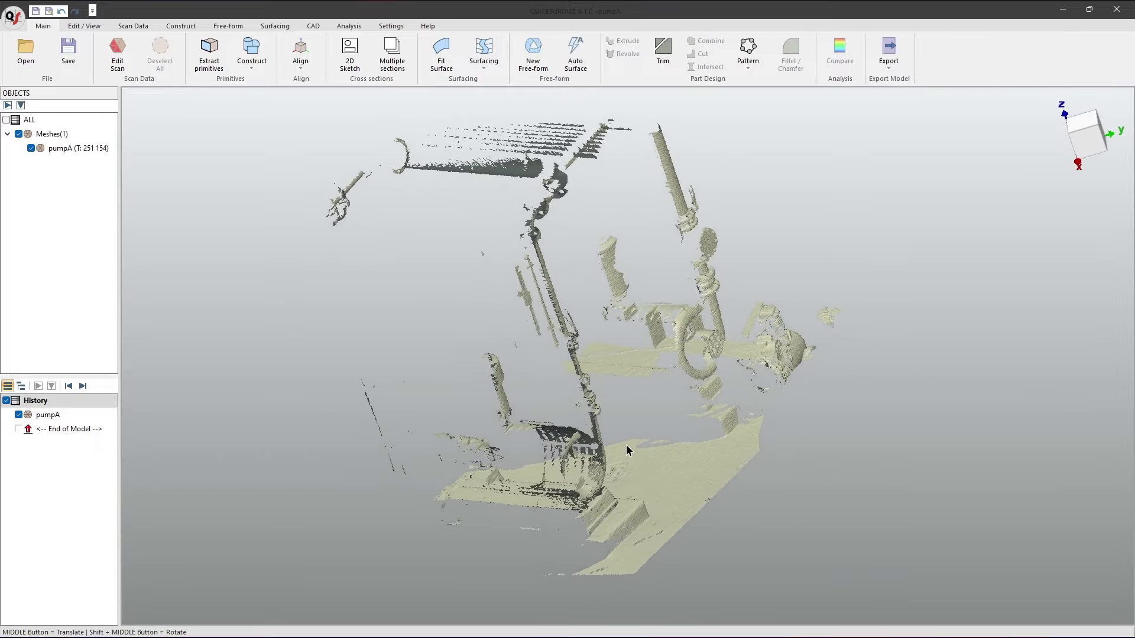
pyautogui.scroll(2, 646, 446)
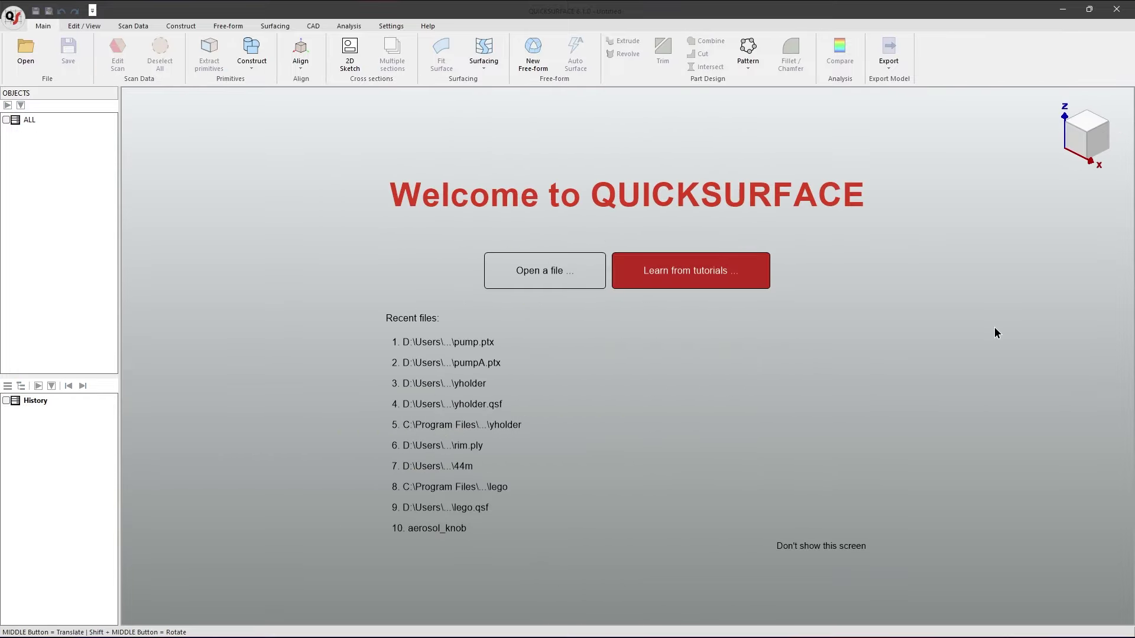
# Import pump.ptx in metres as a triangulated mesh with automatic maximum edge length
pyautogui.click(564, 267)
pyautogui.click(617, 361)
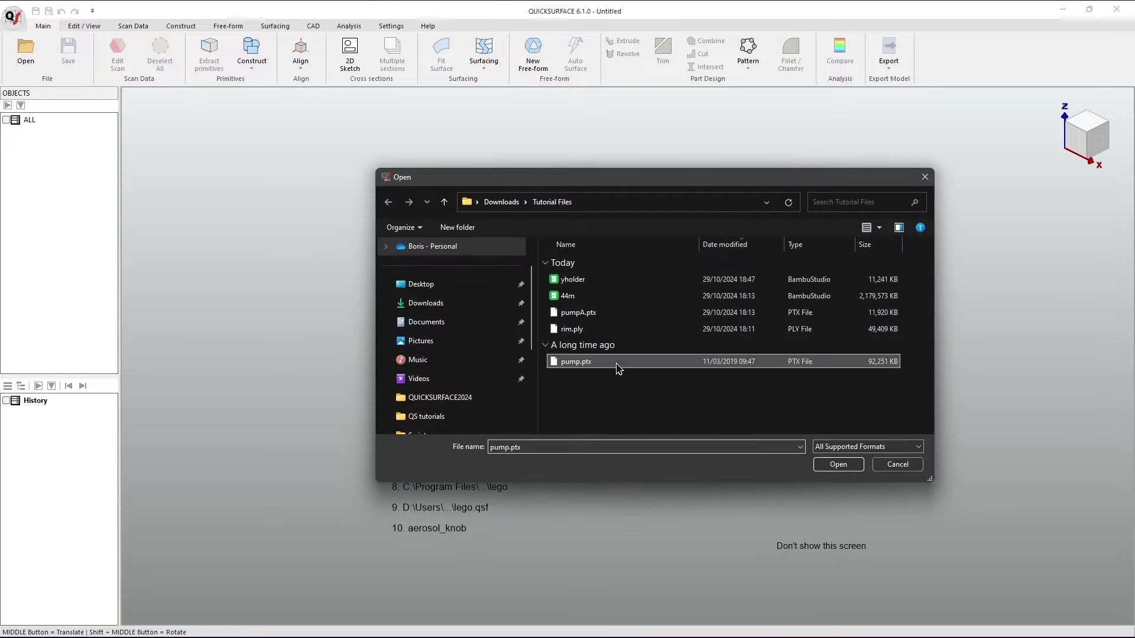
pyautogui.click(847, 465)
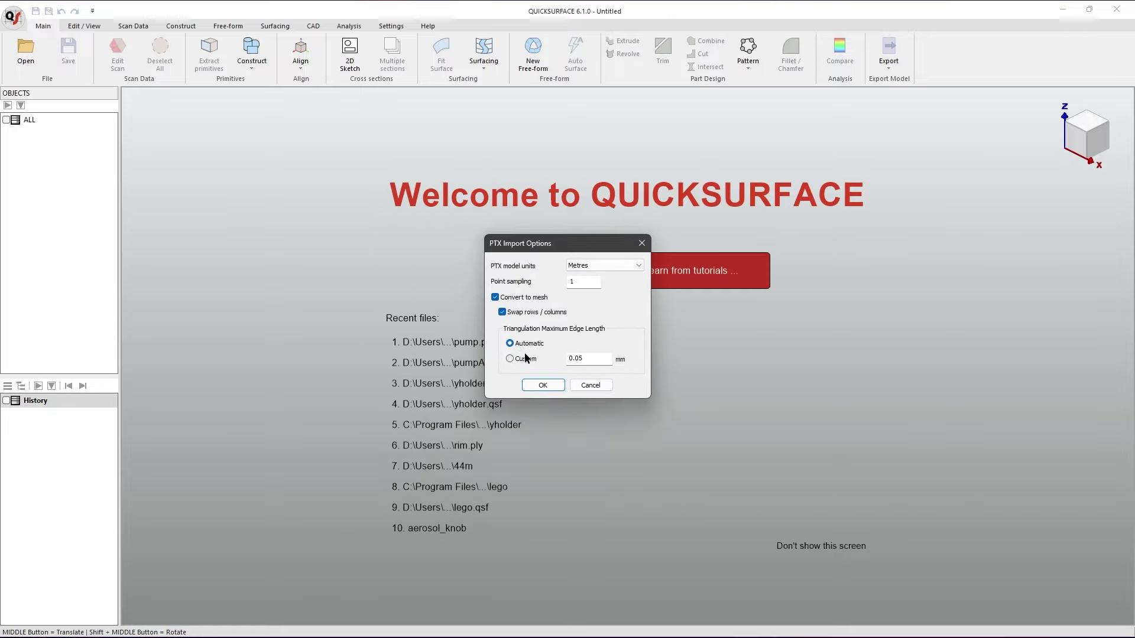
pyautogui.click(543, 385)
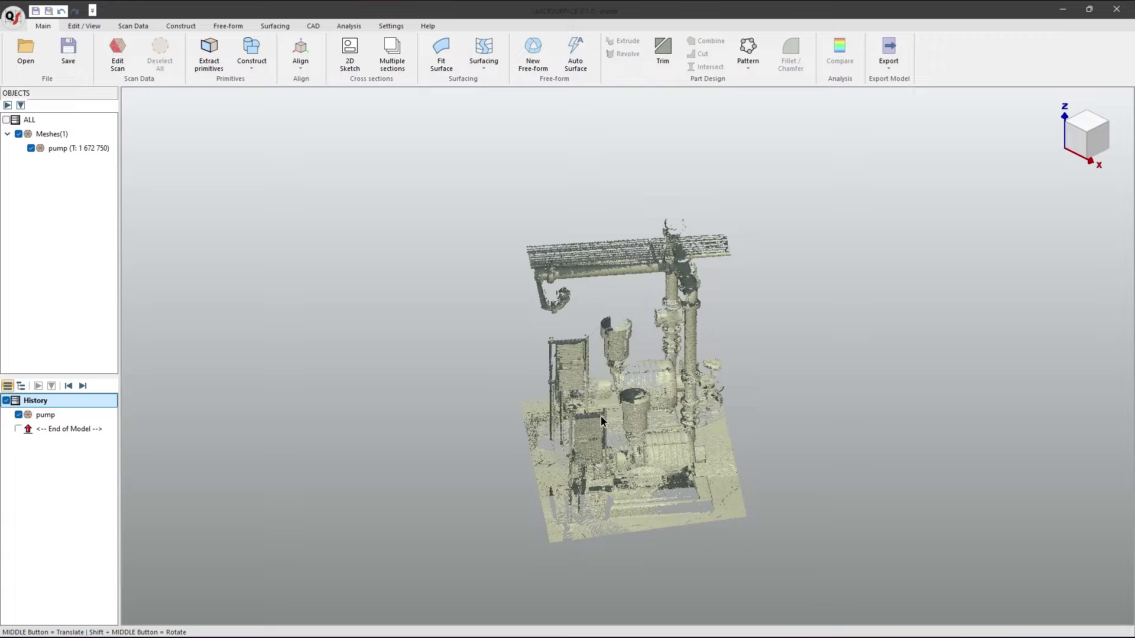
# Zoom and orbit around the 1 672 750-triangle pump mesh, then show the Scan Data tools
pyautogui.scroll(2, 673, 462)
pyautogui.keyDown('shift'); pyautogui.moveTo(649, 476); pyautogui.dragTo(578, 392, button='middle'); pyautogui.keyUp('shift')
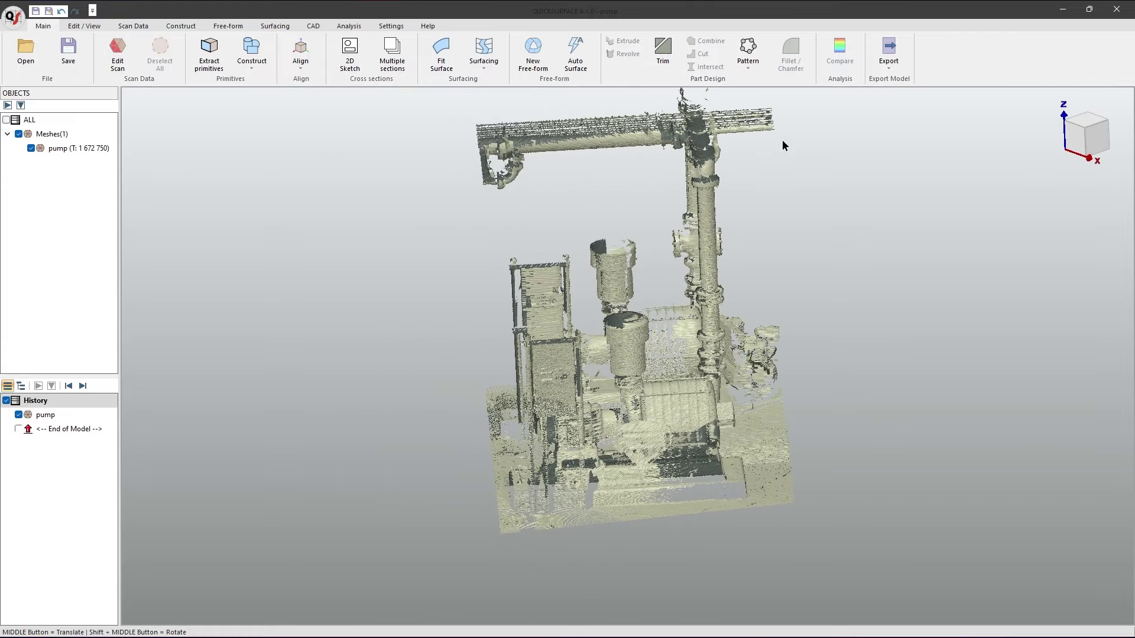
pyautogui.click(133, 26)
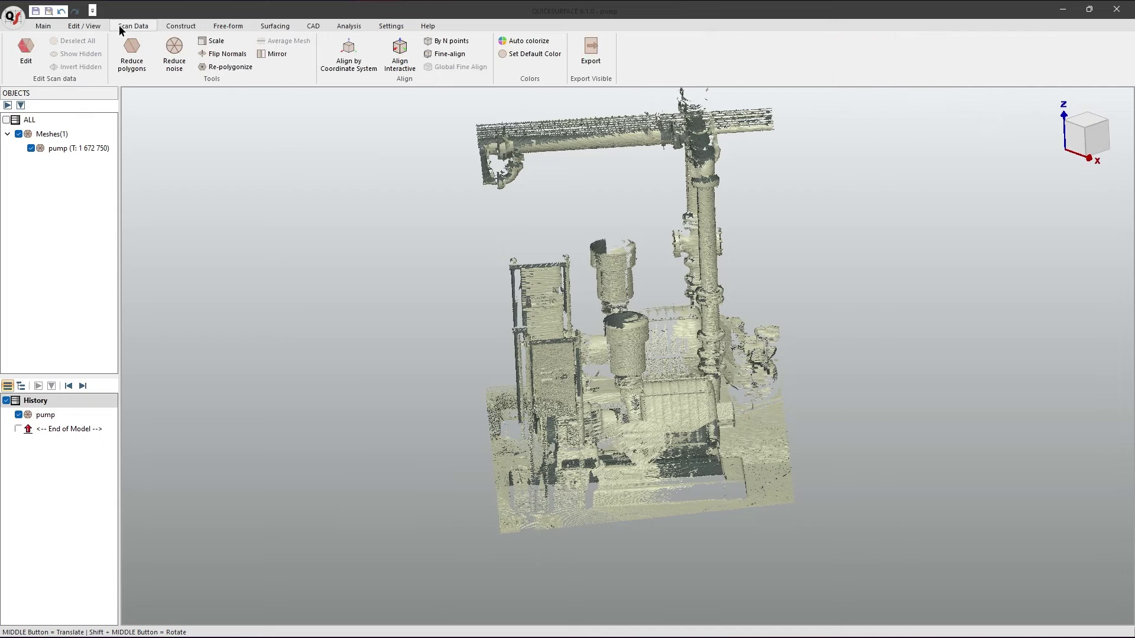